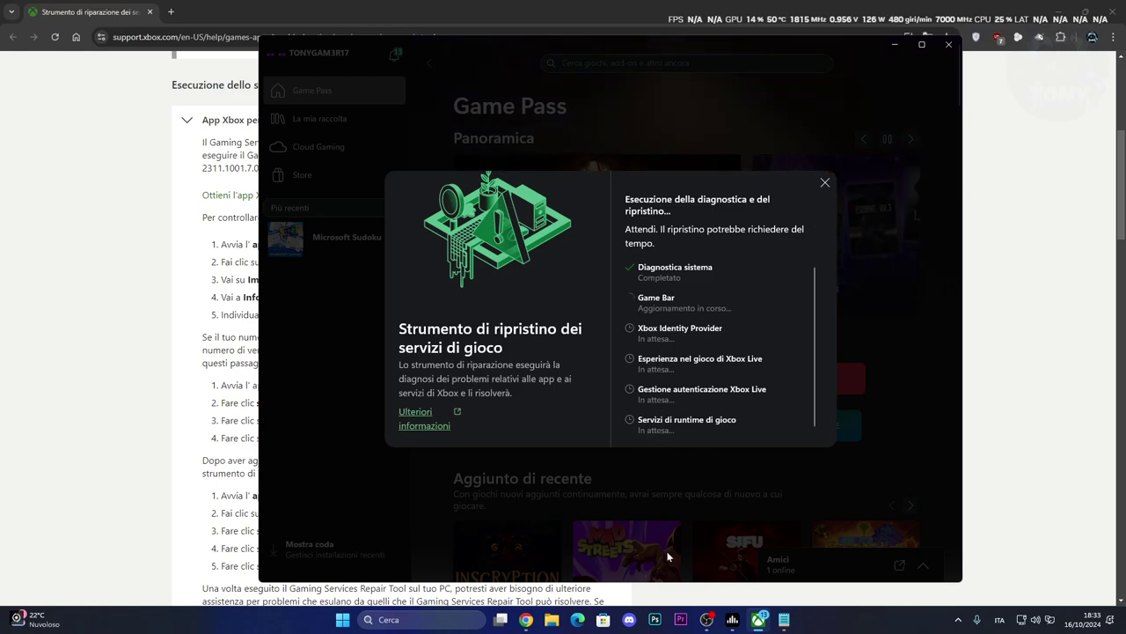
Download the Gaming Services Repair Tool for PC from the downloadable version section of the Xbox support page.
{"action": "scroll", "coordinate": [782, 364], "scroll_direction": "down", "scroll_amount": 9}
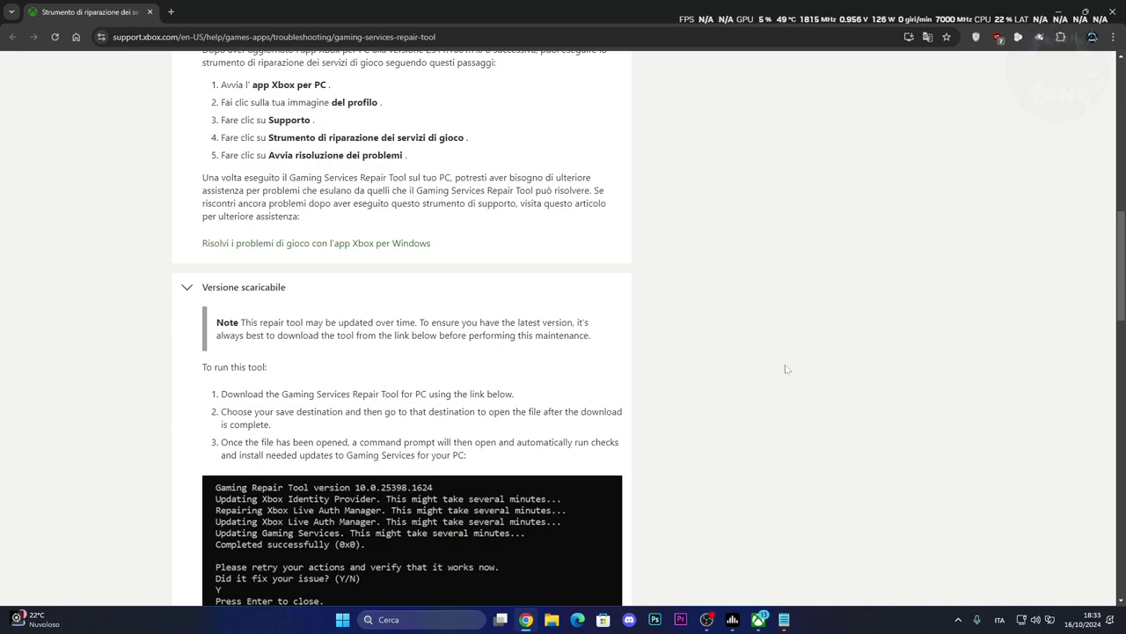
{"action": "scroll", "coordinate": [786, 372], "scroll_direction": "up", "scroll_amount": 6}
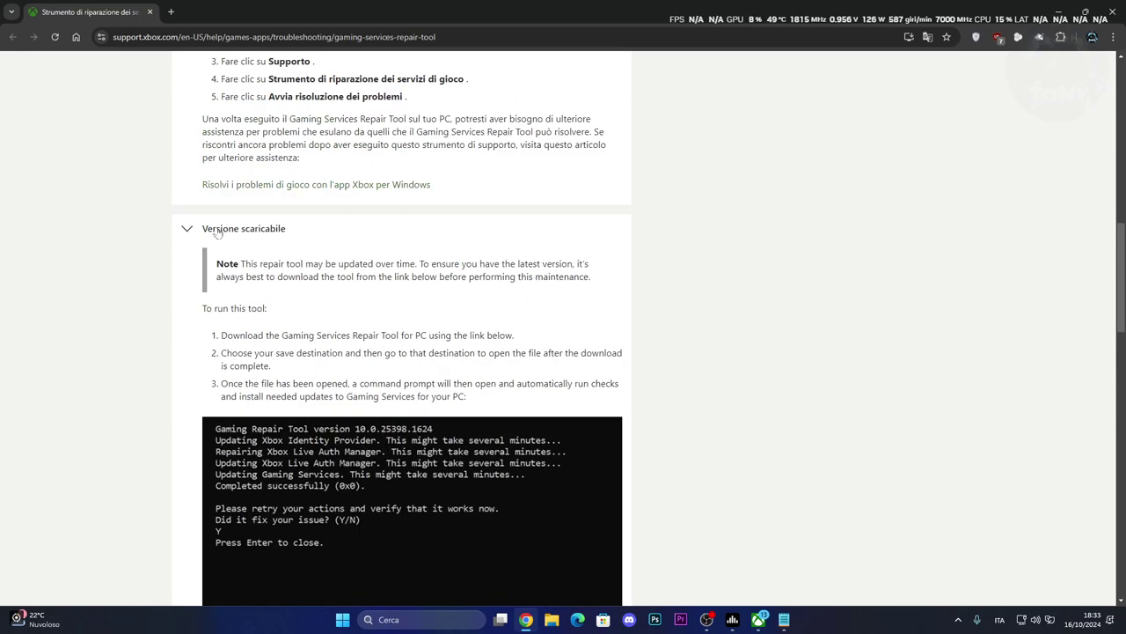
{"action": "left_click", "coordinate": [220, 232]}
{"action": "left_click", "coordinate": [237, 339]}
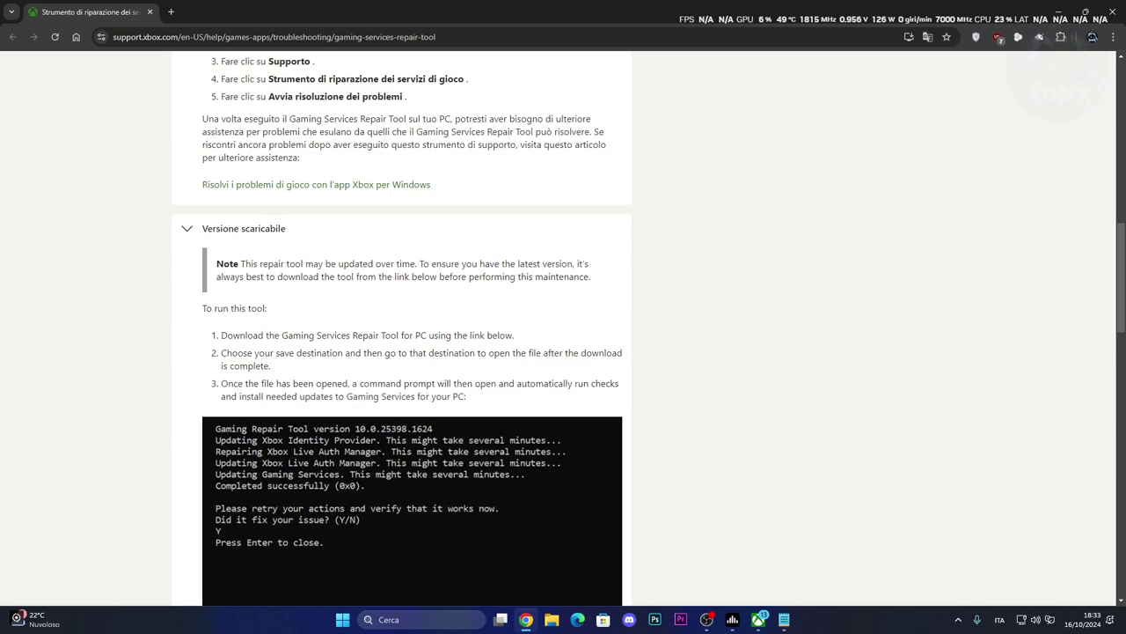
{"action": "scroll", "coordinate": [325, 327], "scroll_direction": "down", "scroll_amount": 4}
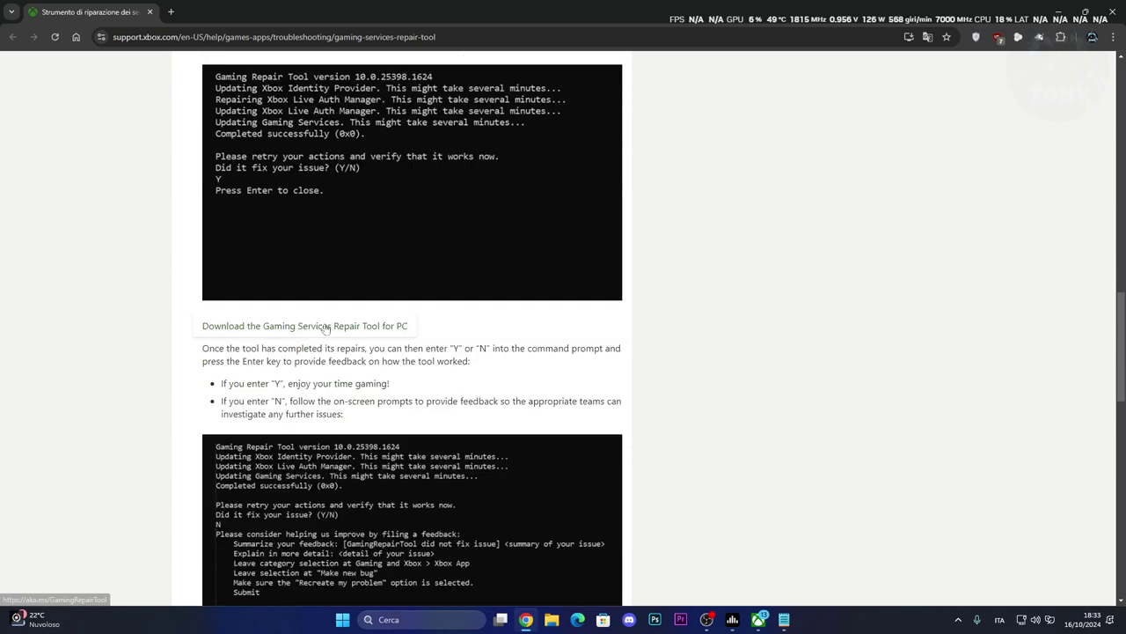
{"action": "left_click_drag", "start_coordinate": [273, 338], "coordinate": [339, 5]}
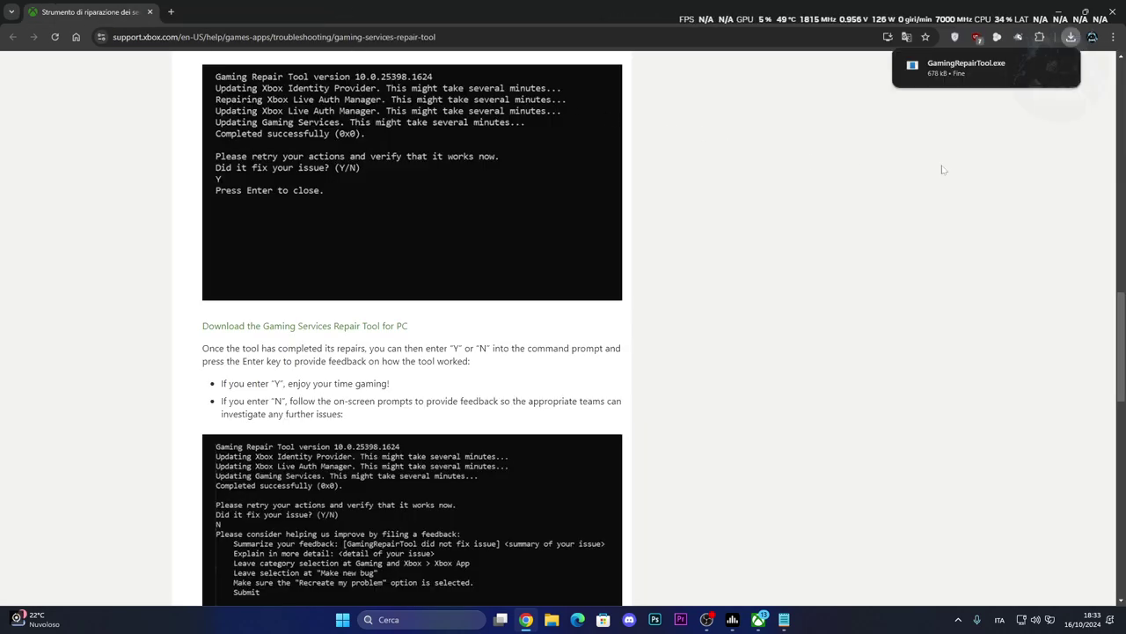
Run GamingRepairTool.exe, answer N to whether the problem was solved, and close the tool.
{"action": "mouse_move", "coordinate": [975, 81]}
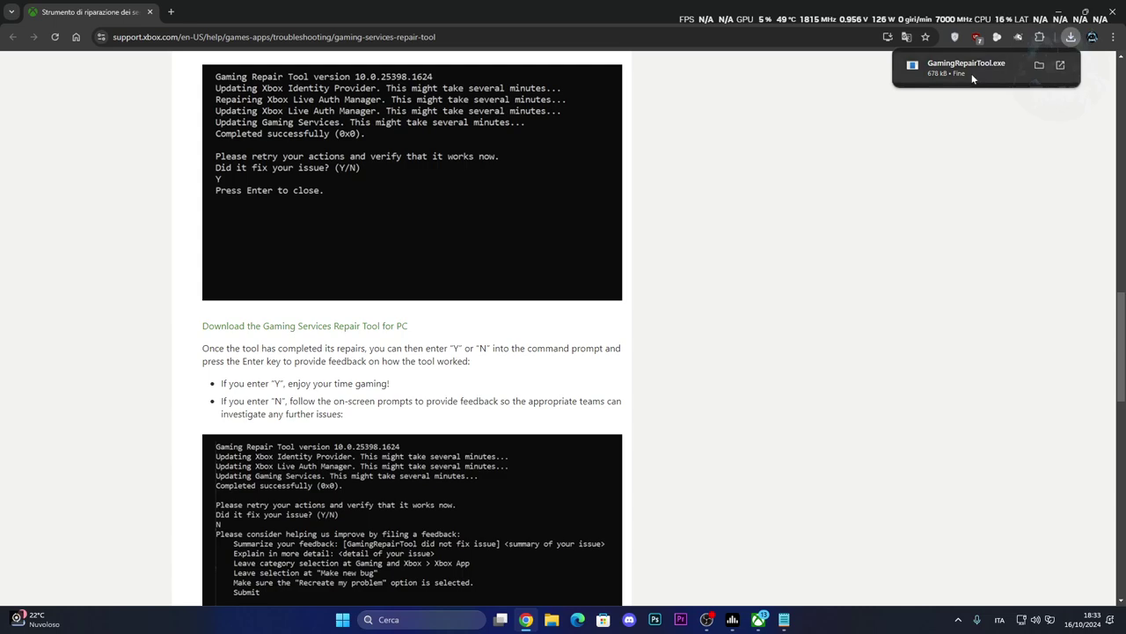
{"action": "left_click", "coordinate": [972, 78]}
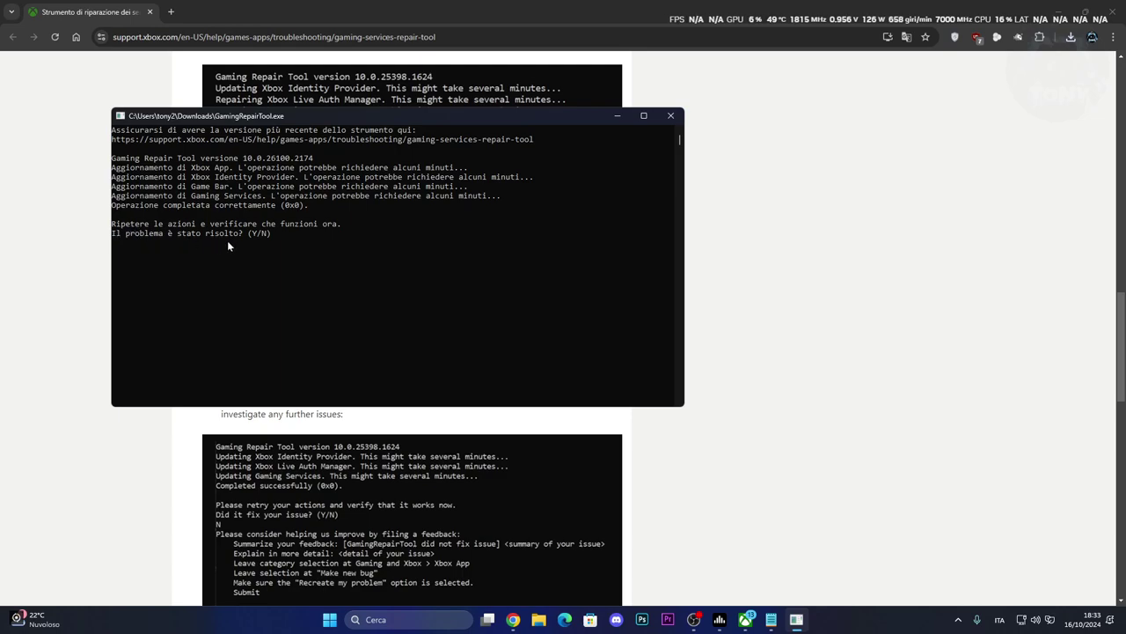
{"action": "type", "text": "N"}
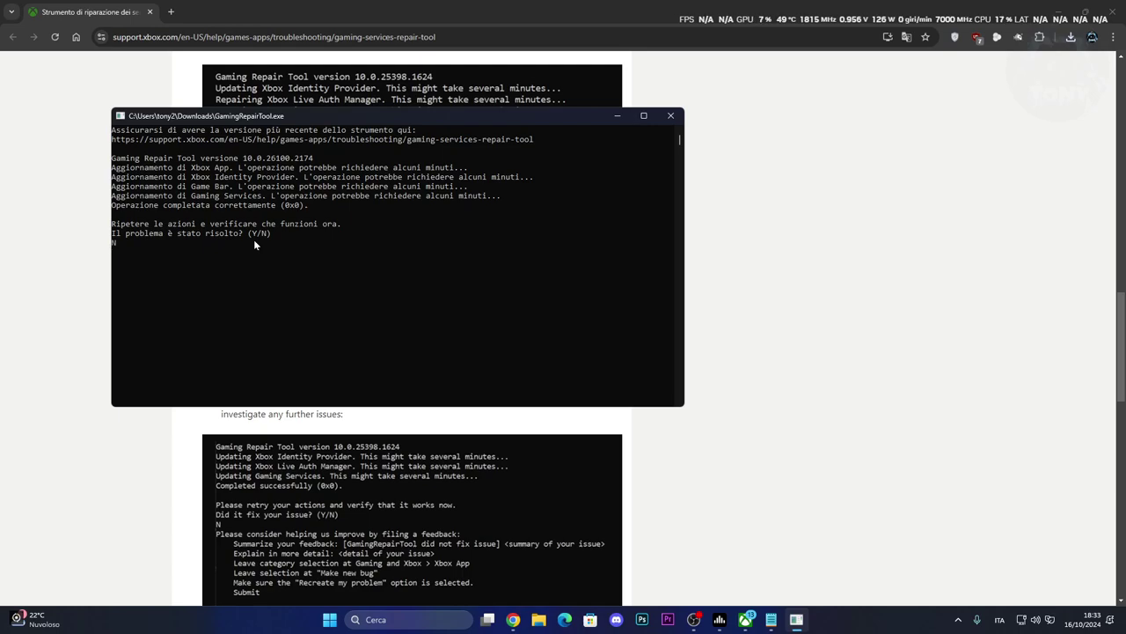
{"action": "key", "text": "Return"}
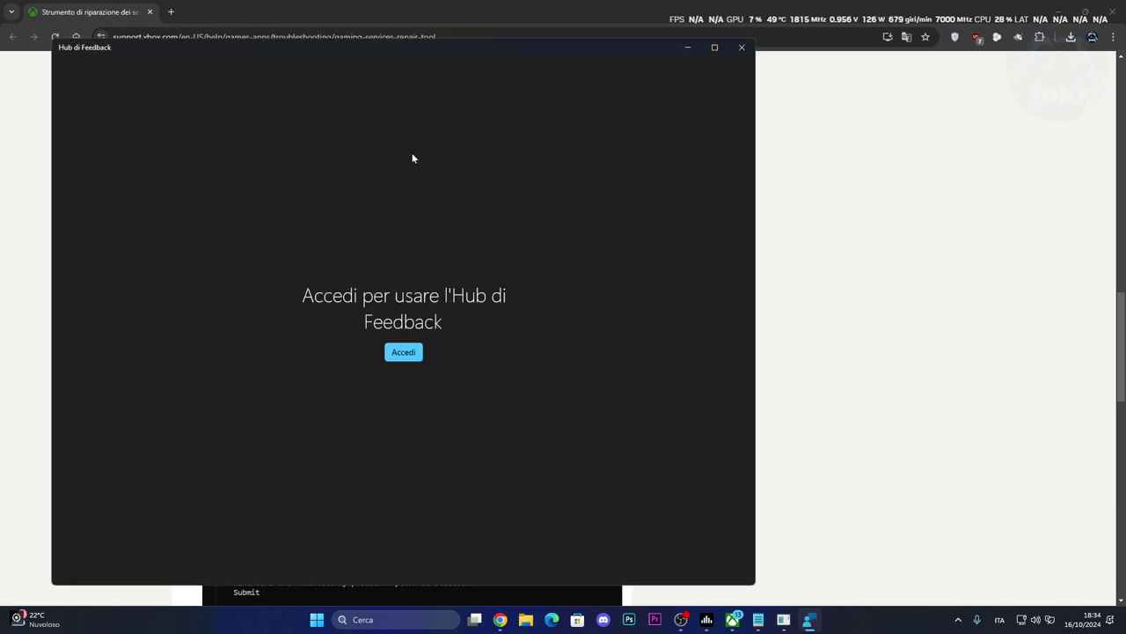
{"action": "left_click", "coordinate": [688, 46]}
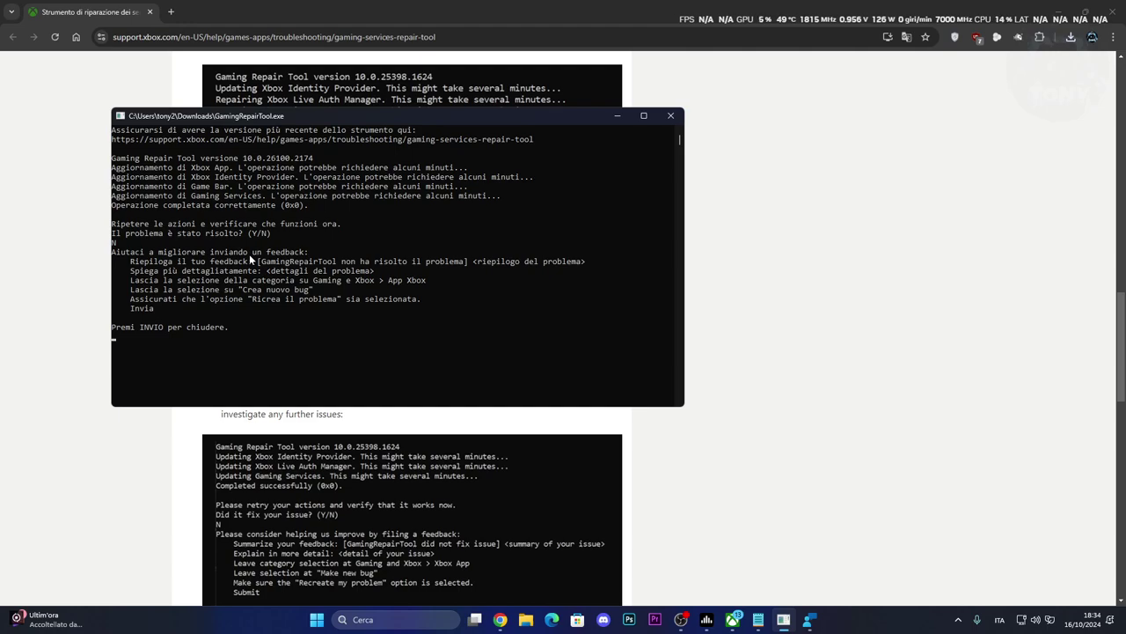
{"action": "key", "text": "Return"}
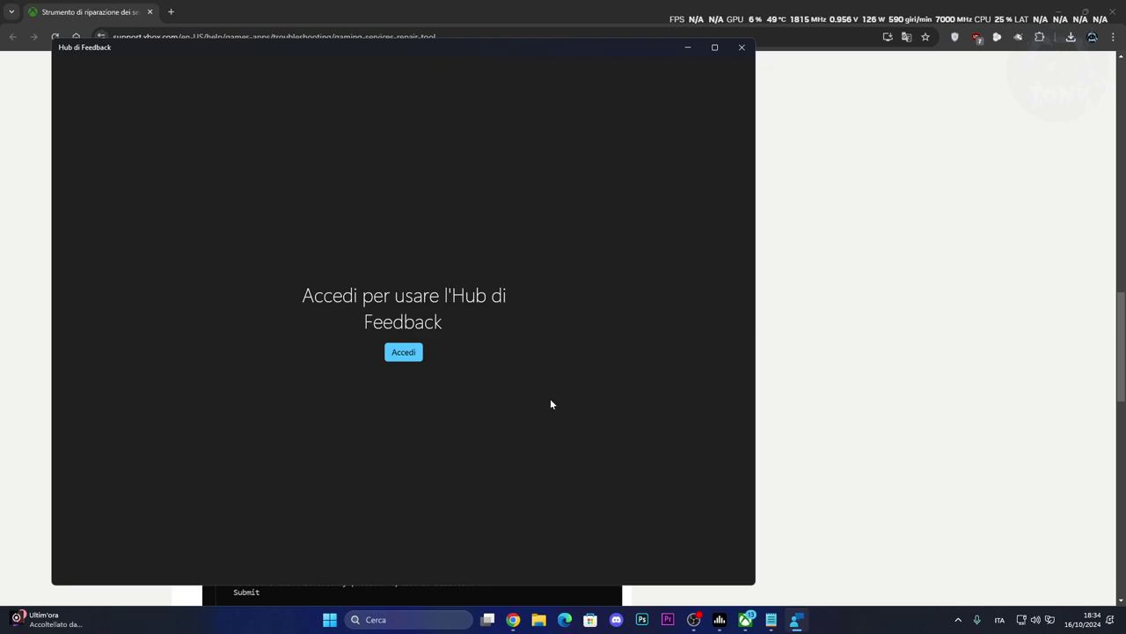
Minimise the Feedback Hub and the browser, dismiss the Xbox app's repair dialog and minimise the Xbox app.
{"action": "left_click", "coordinate": [687, 48]}
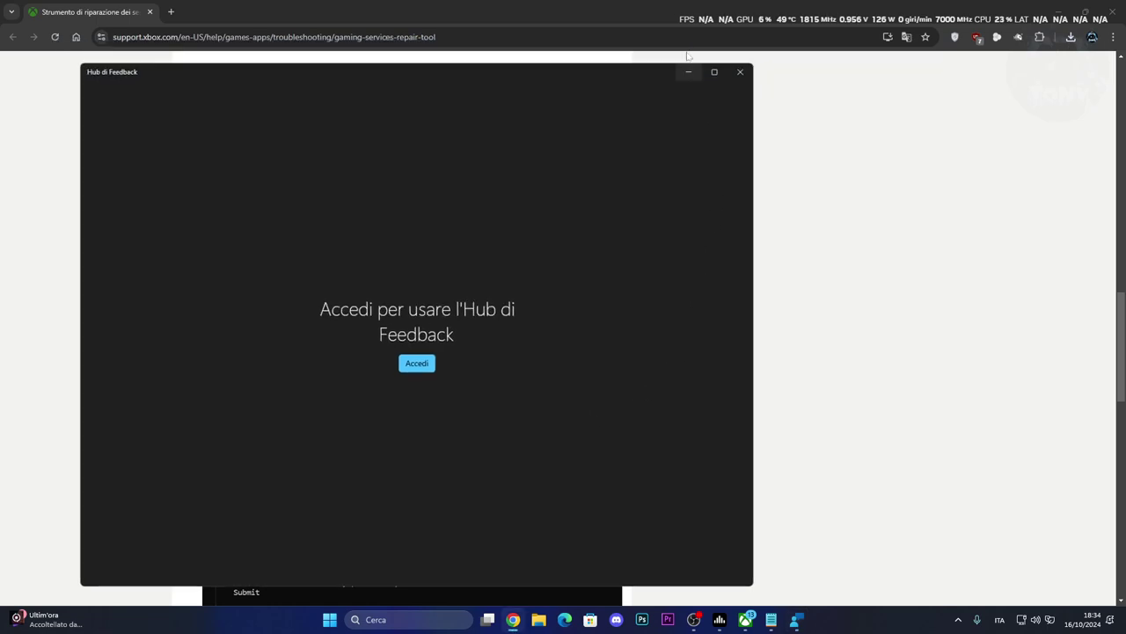
{"action": "left_click", "coordinate": [1059, 7]}
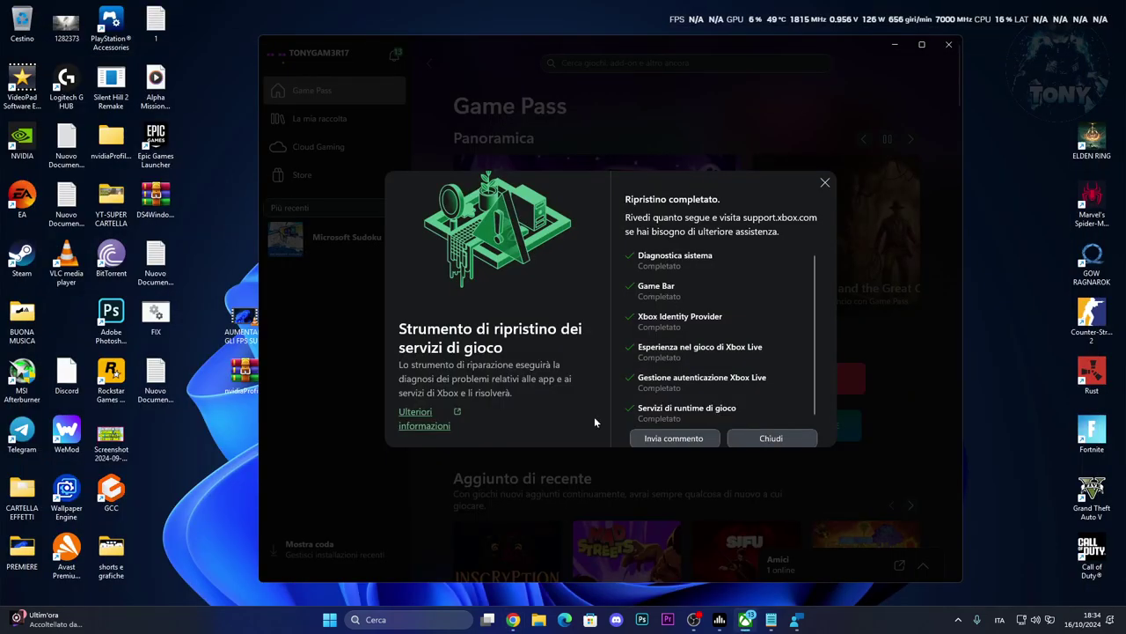
{"action": "left_click", "coordinate": [783, 437]}
{"action": "left_click", "coordinate": [890, 50]}
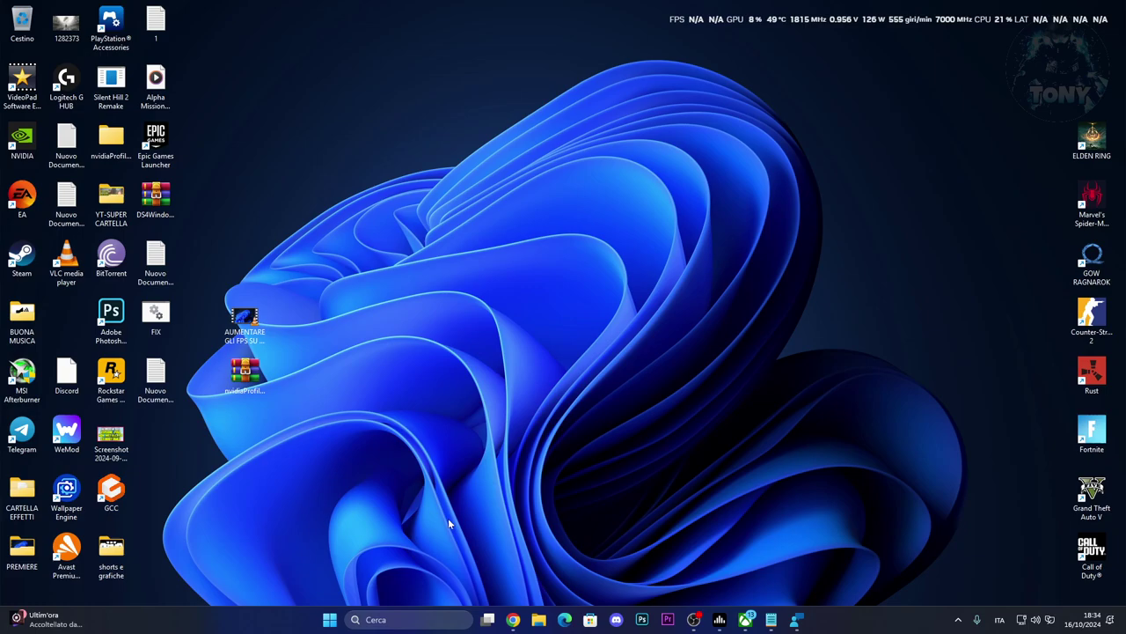
Open the installed applications settings through Windows search and filter the app list by XBOX.
{"action": "left_click", "coordinate": [404, 620]}
{"action": "type", "text": "INST"}
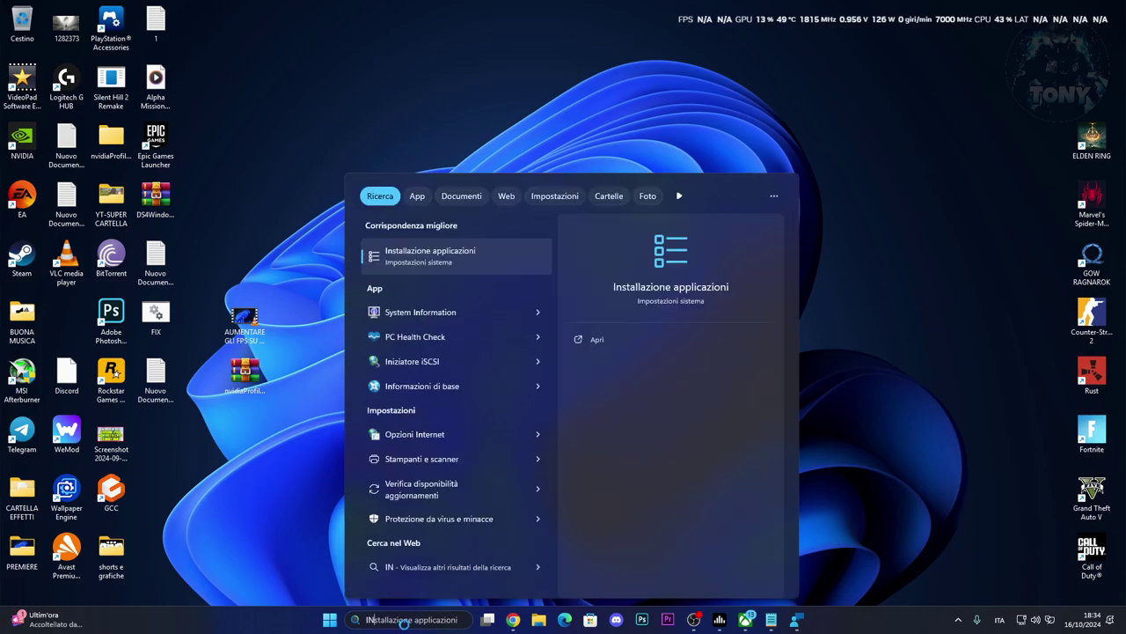
{"action": "left_click", "coordinate": [422, 257]}
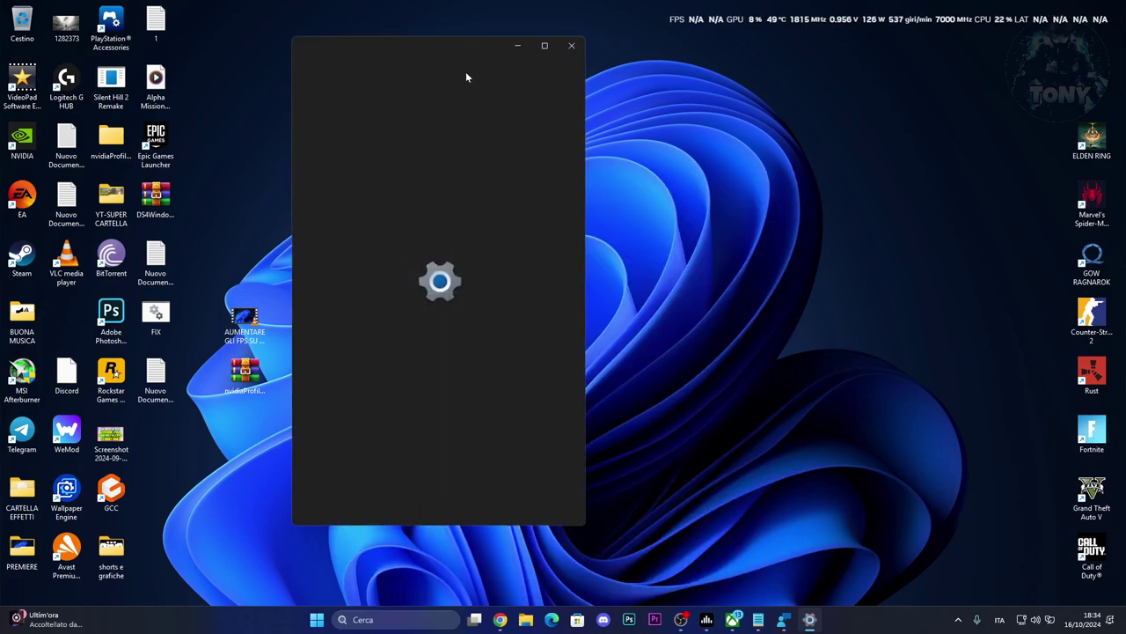
{"action": "left_click", "coordinate": [334, 105]}
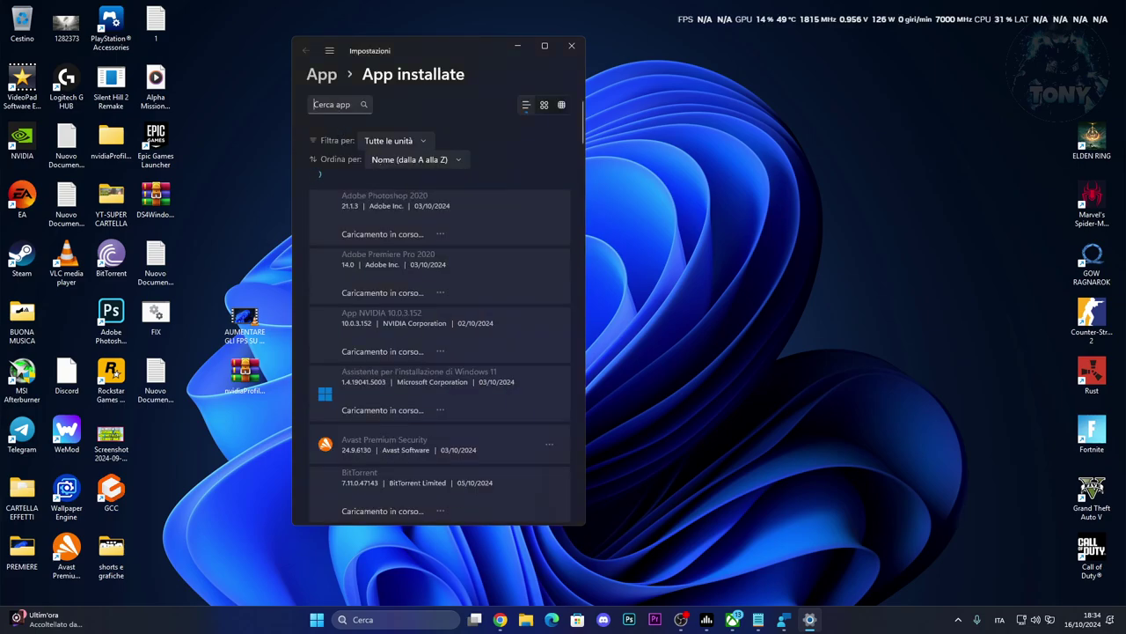
{"action": "type", "text": "XBOX"}
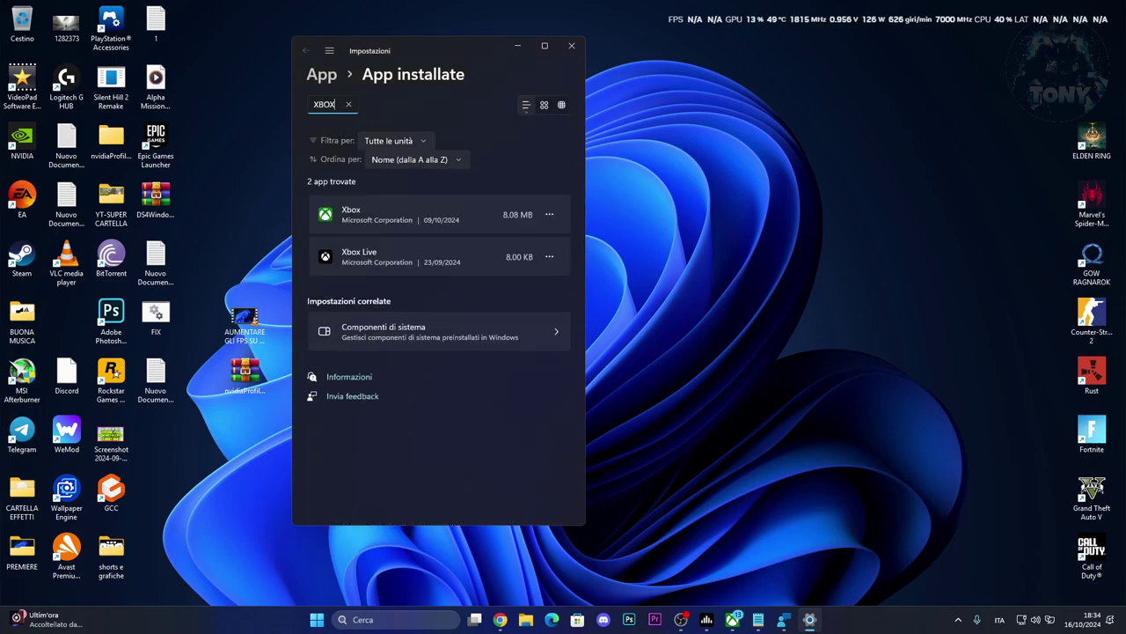
Open the advanced options of the Xbox app and go to its reset section.
{"action": "left_click", "coordinate": [550, 215]}
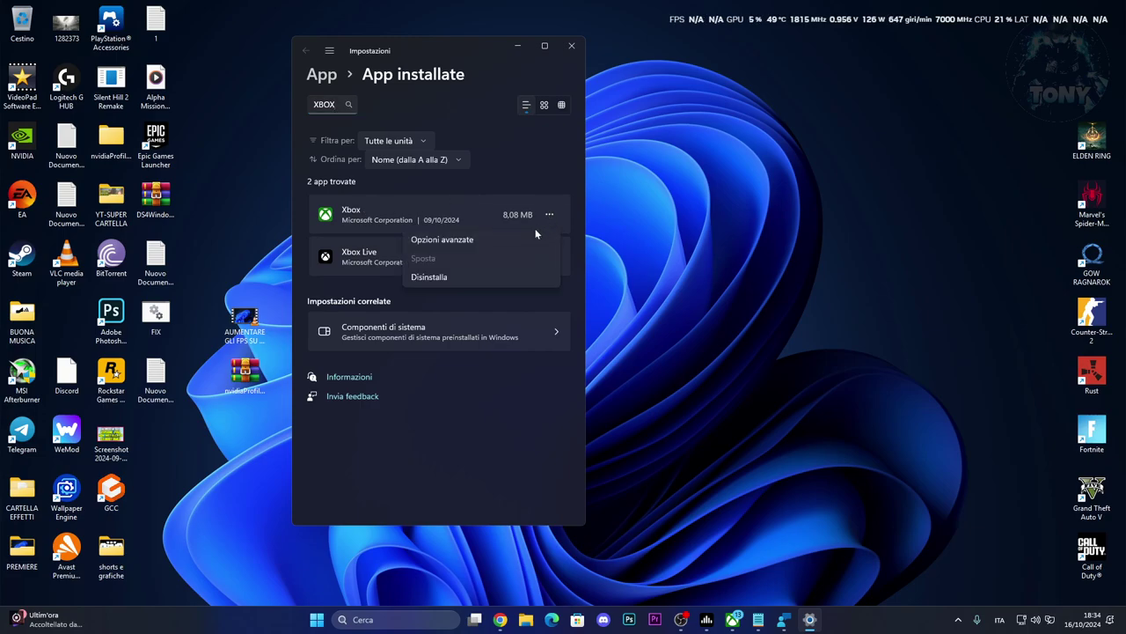
{"action": "left_click", "coordinate": [464, 241]}
{"action": "scroll", "coordinate": [458, 337], "scroll_direction": "down", "scroll_amount": 5}
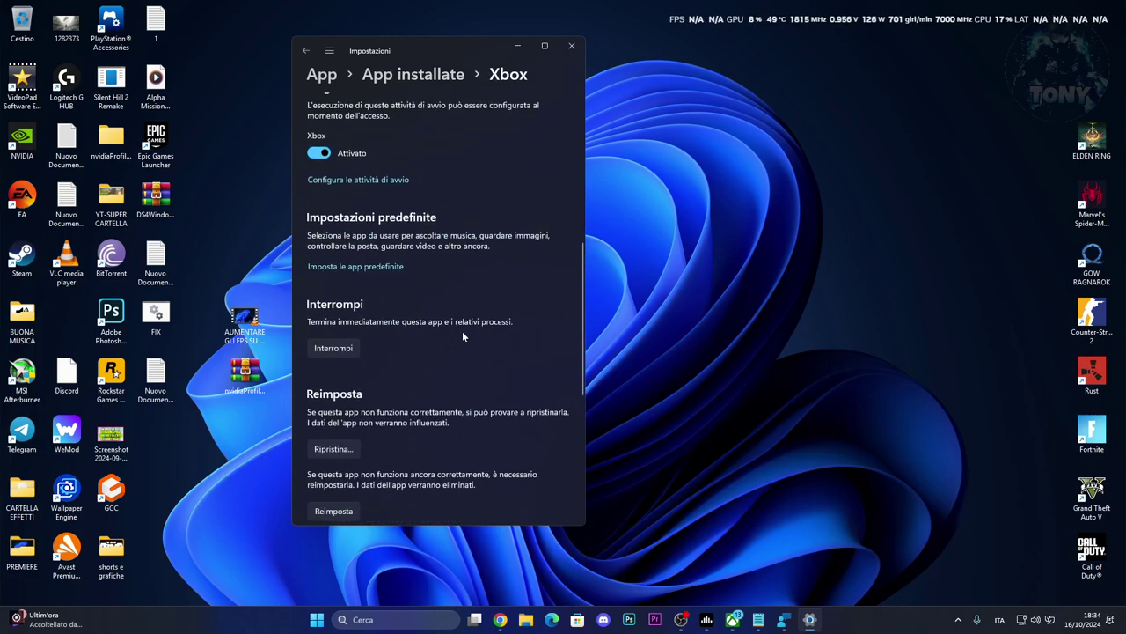
{"action": "scroll", "coordinate": [464, 335], "scroll_direction": "down", "scroll_amount": 2}
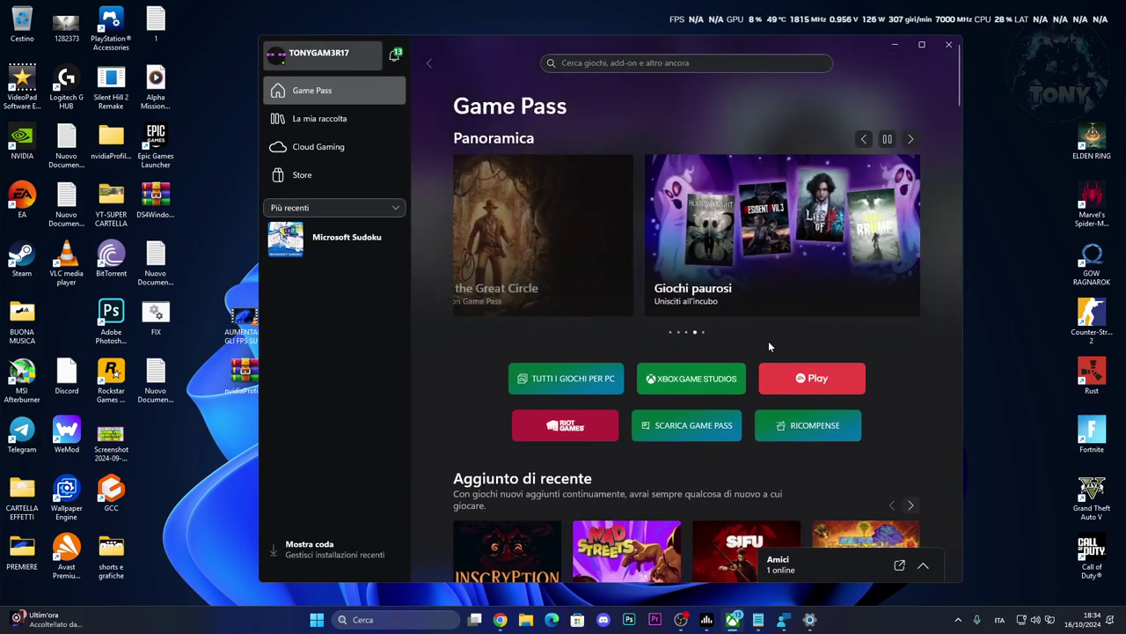
Close the Xbox app window, quit its background instance, and return to the Xbox app's settings.
{"action": "left_click", "coordinate": [949, 44]}
{"action": "left_click", "coordinate": [958, 618]}
{"action": "right_click", "coordinate": [931, 582]}
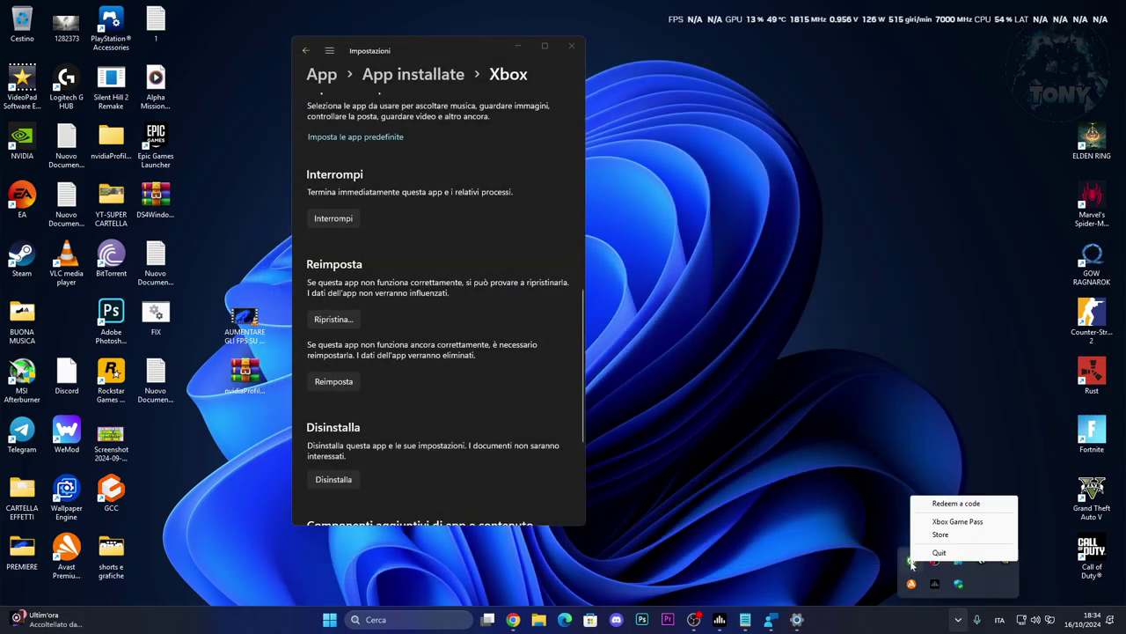
{"action": "left_click", "coordinate": [938, 547]}
{"action": "left_click", "coordinate": [382, 244]}
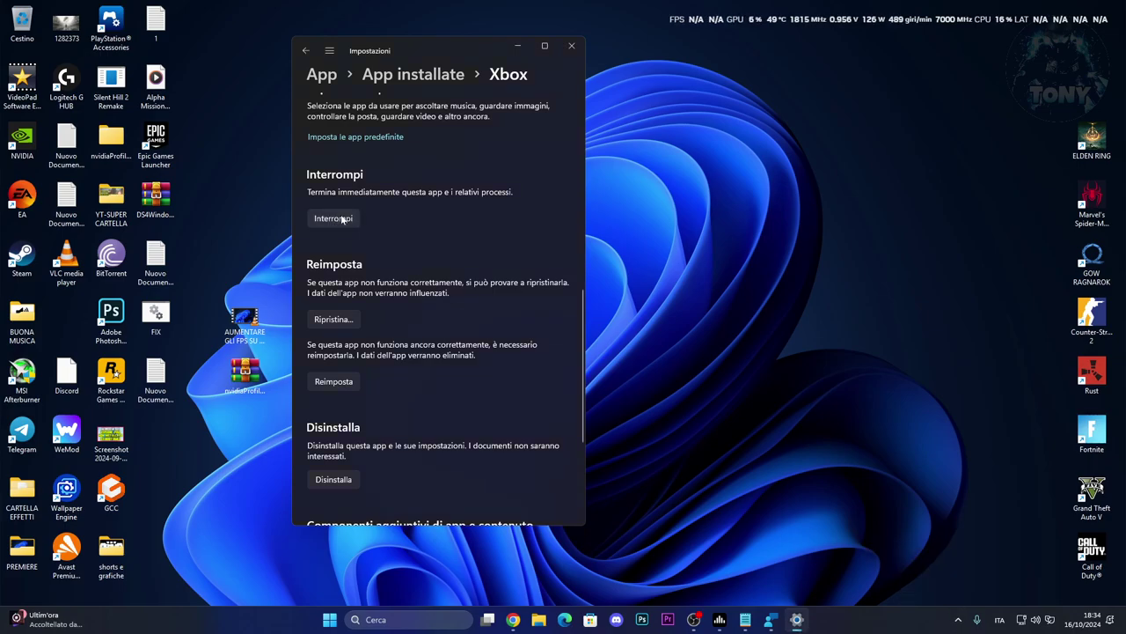
Check the running processes in Task Manager for any remaining Xbox process, and close Task Manager.
{"action": "right_click", "coordinate": [329, 619]}
{"action": "left_click", "coordinate": [315, 476]}
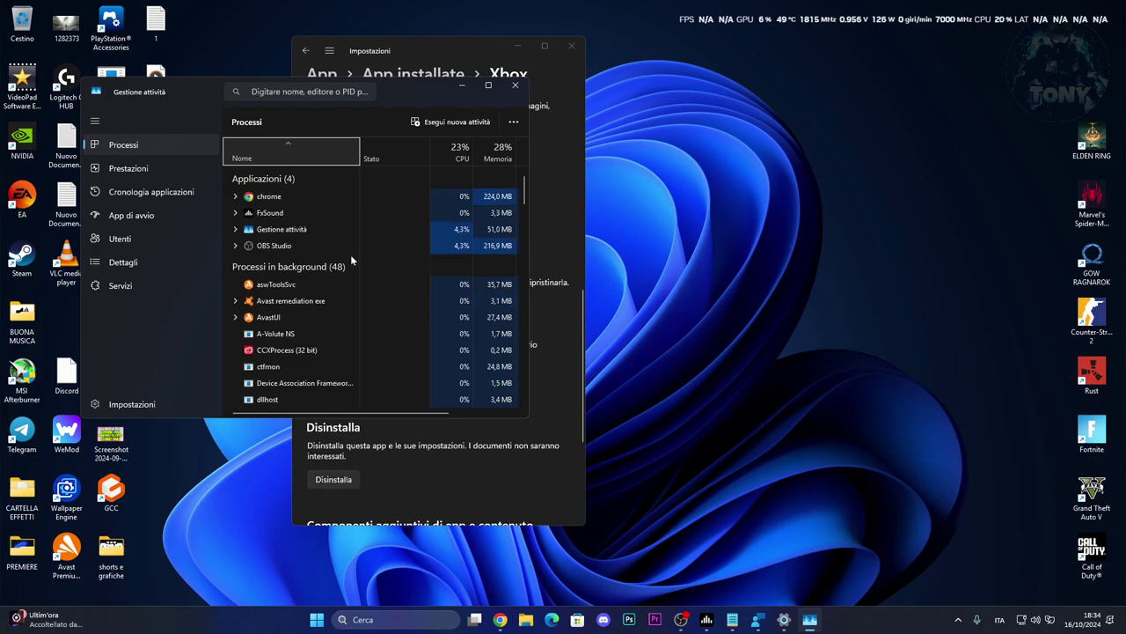
{"action": "scroll", "coordinate": [369, 297], "scroll_direction": "down", "scroll_amount": 10}
{"action": "scroll", "coordinate": [369, 300], "scroll_direction": "down", "scroll_amount": 10}
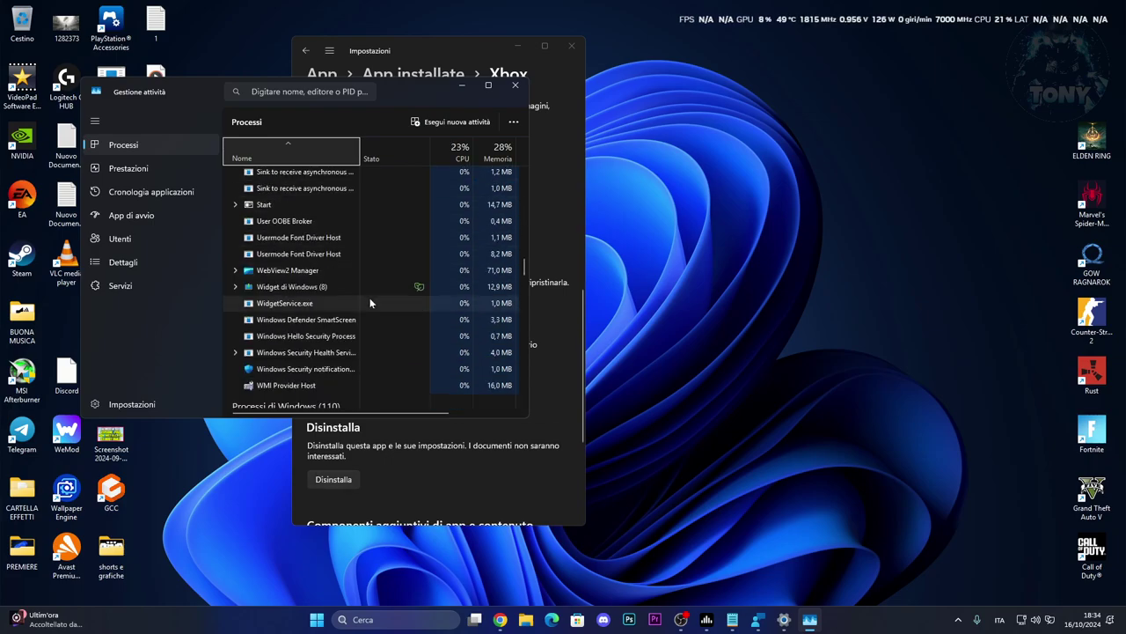
{"action": "left_click", "coordinate": [515, 85]}
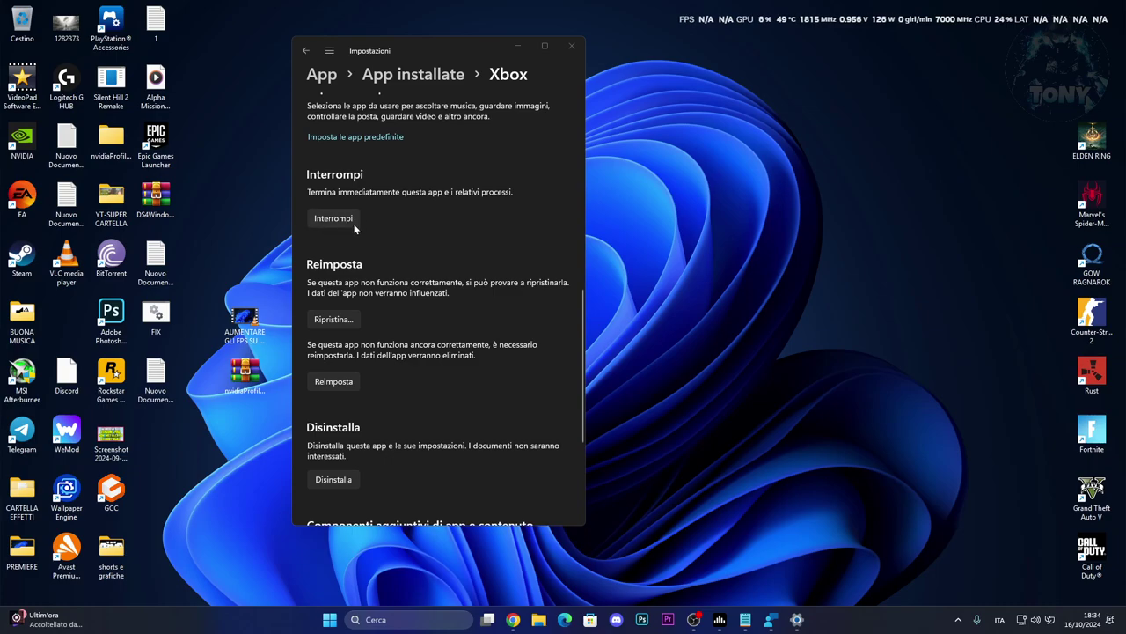
Repair the Xbox app and reset it, confirming the deletion of its data.
{"action": "left_click", "coordinate": [334, 319]}
{"action": "left_click", "coordinate": [332, 381]}
{"action": "left_click", "coordinate": [439, 341]}
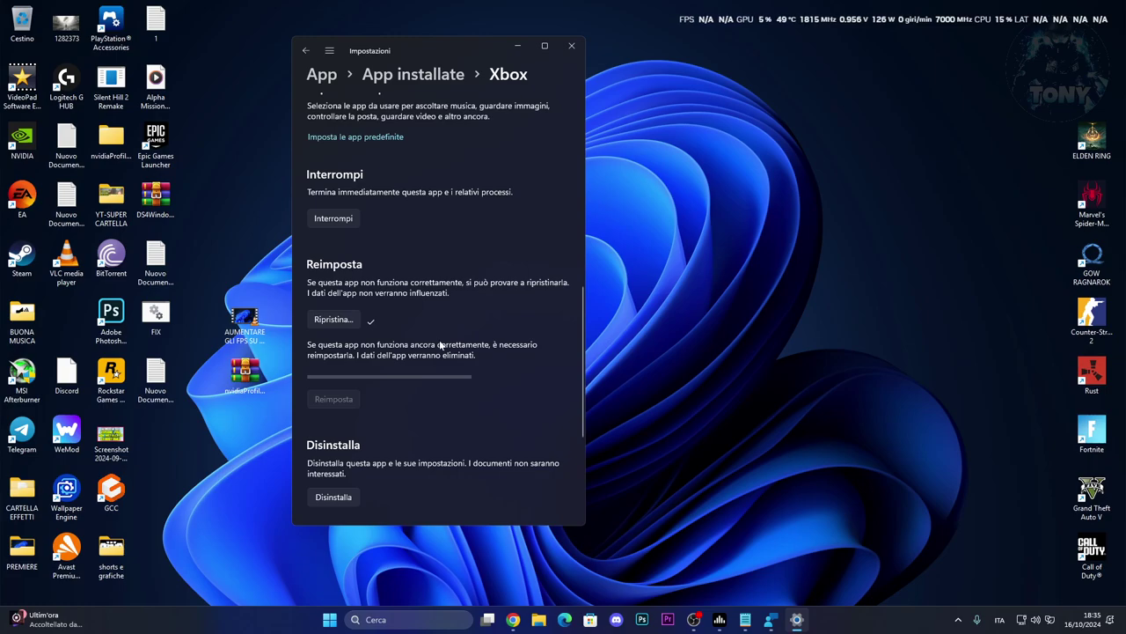
{"action": "scroll", "coordinate": [440, 340], "scroll_direction": "down", "scroll_amount": 3}
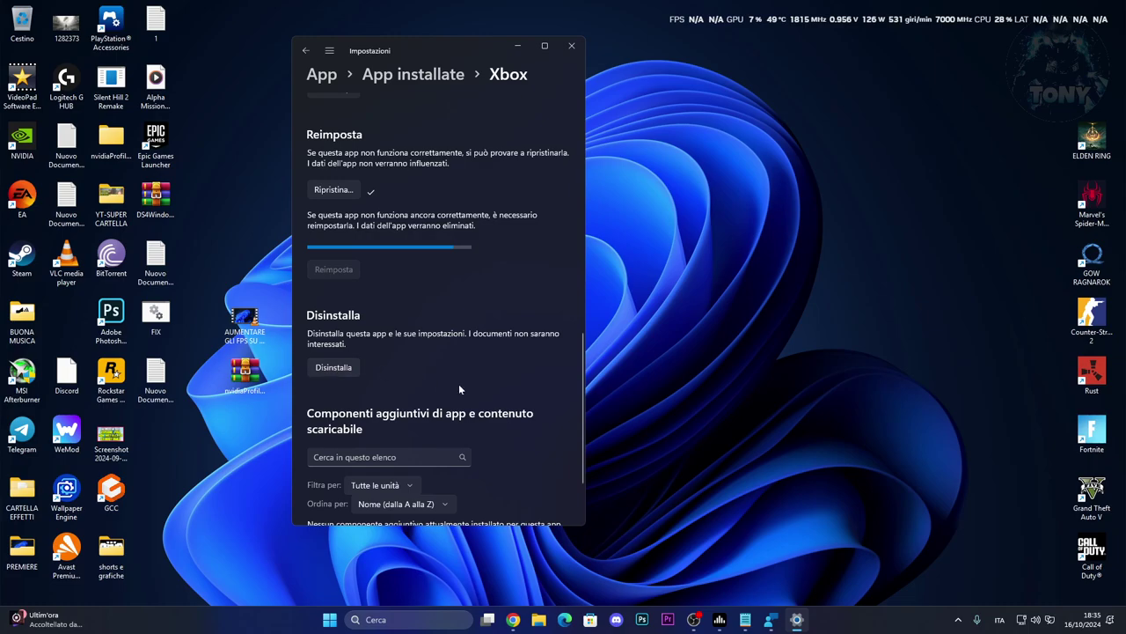
Bring up the app search in the Microsoft Store, minimise the Store and close the Settings window.
{"action": "left_click", "coordinate": [591, 620]}
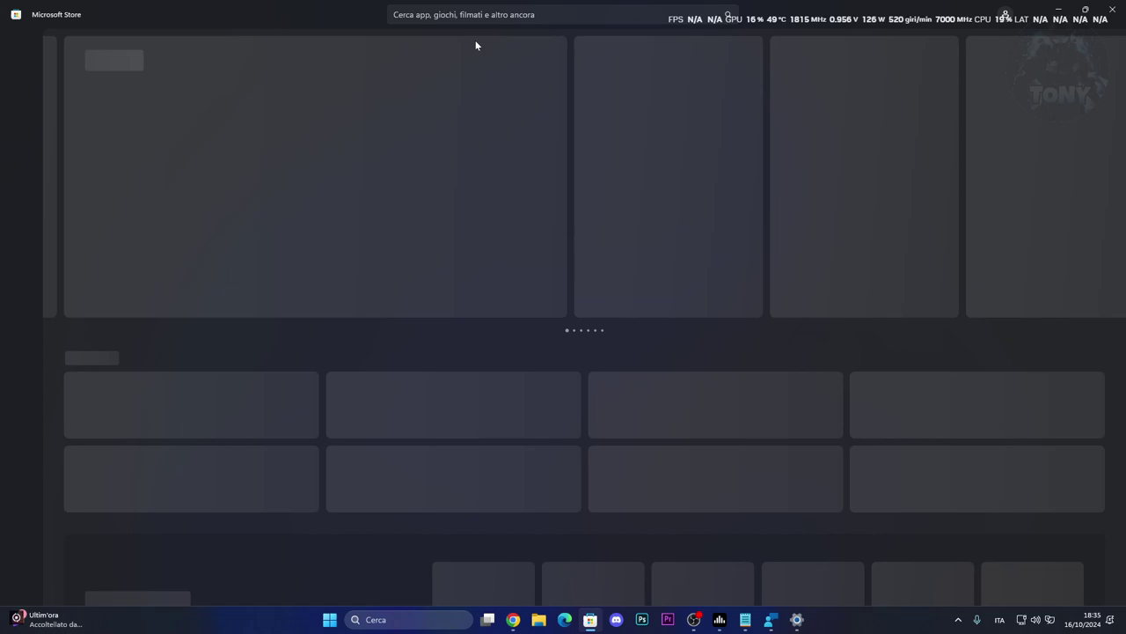
{"action": "left_click", "coordinate": [471, 14]}
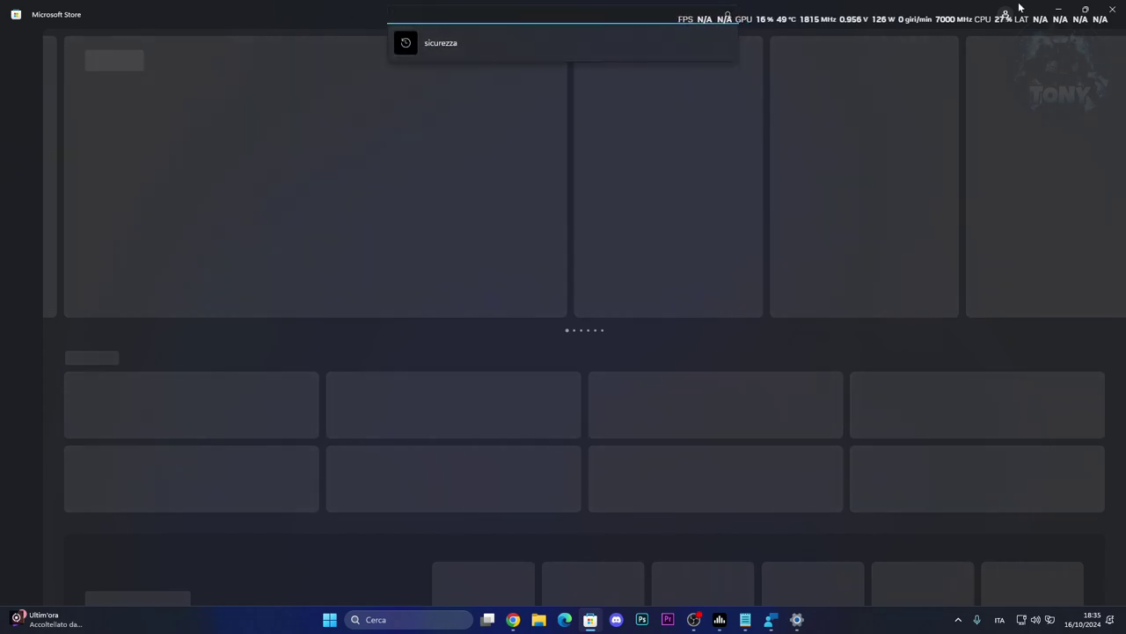
{"action": "left_click", "coordinate": [1058, 9]}
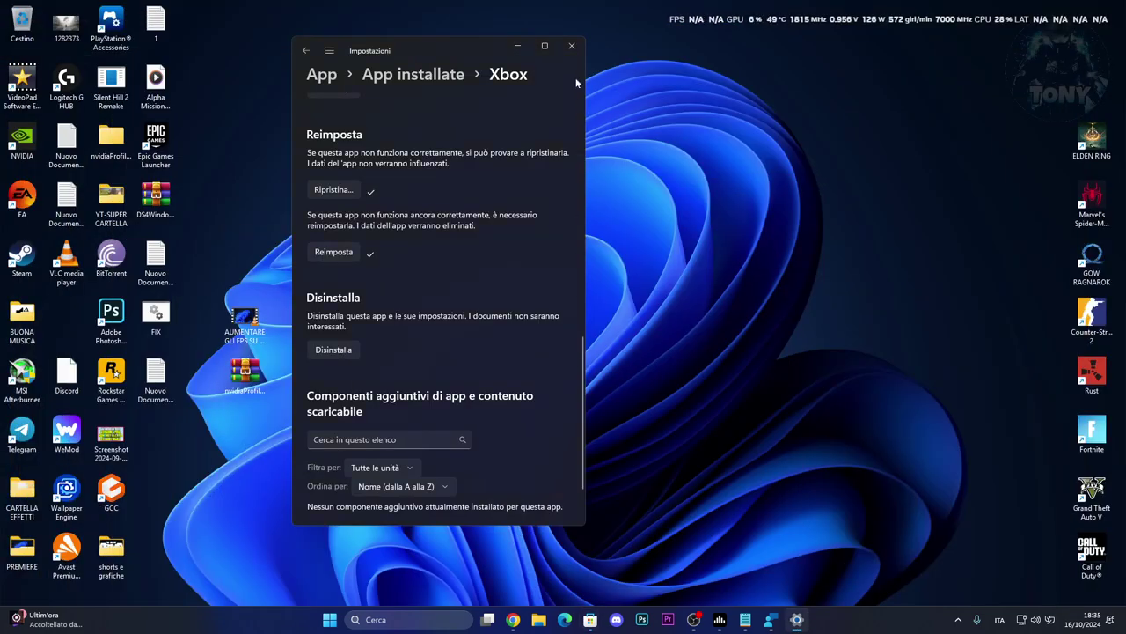
{"action": "left_click", "coordinate": [571, 44]}
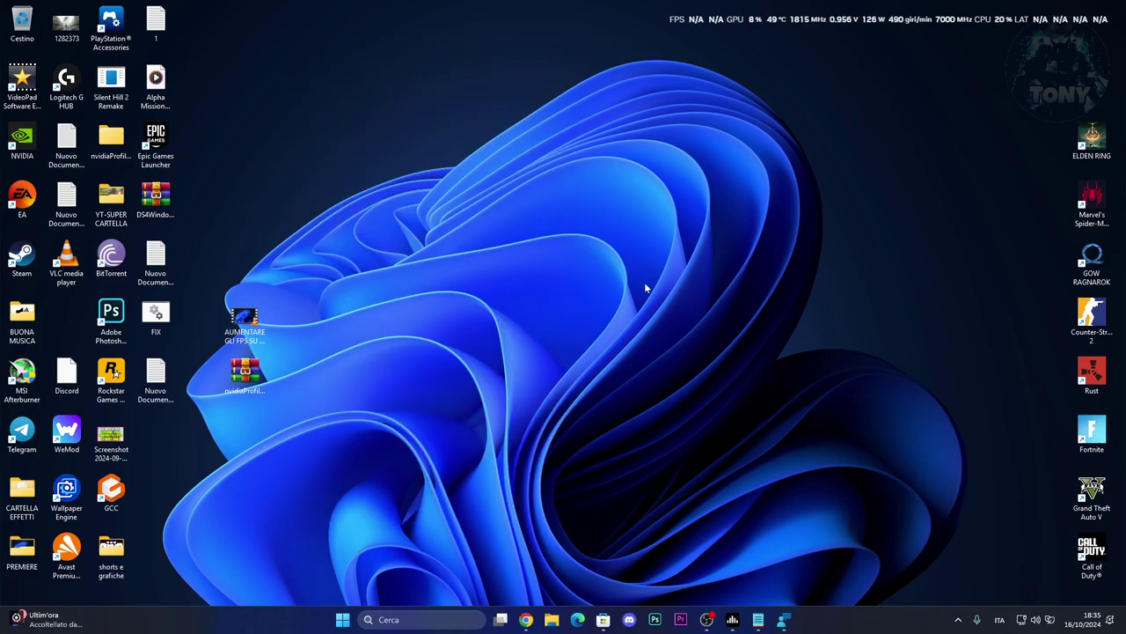
Copy the "get-appxpackage Microsoft.GamingServices | remove-AppxPackage -allusers" and "start ms-windows-store://pdp/?productid=9MWPM2CQNLHN" commands from the open text document, and minimise it.
{"action": "left_click", "coordinate": [758, 620]}
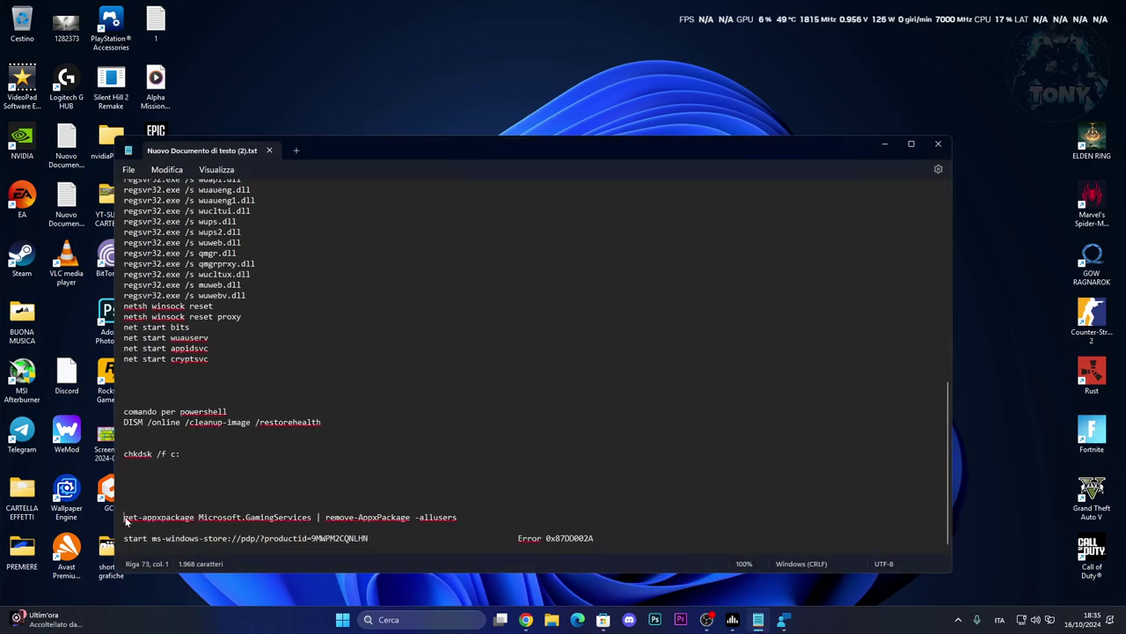
{"action": "left_click_drag", "start_coordinate": [121, 519], "coordinate": [372, 539]}
{"action": "key", "text": "super+c"}
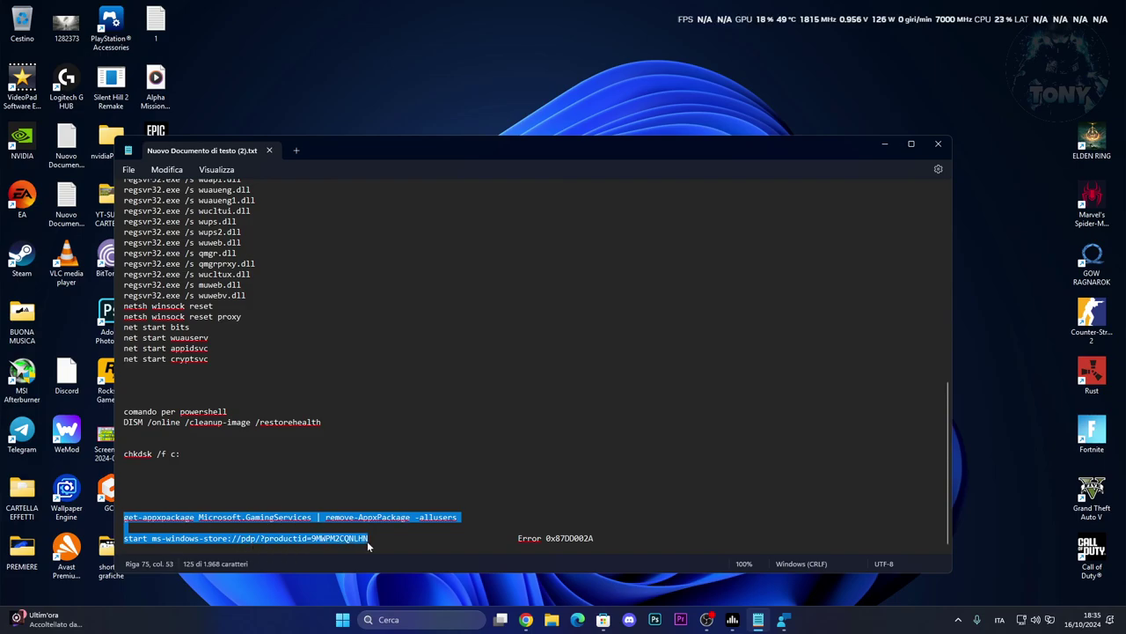
{"action": "right_click", "coordinate": [324, 519]}
{"action": "left_click", "coordinate": [359, 292]}
{"action": "left_click", "coordinate": [884, 144]}
Open Windows PowerShell as administrator and run the copied commands that remove Microsoft.GamingServices and open its Microsoft Store page.
{"action": "left_click", "coordinate": [413, 620]}
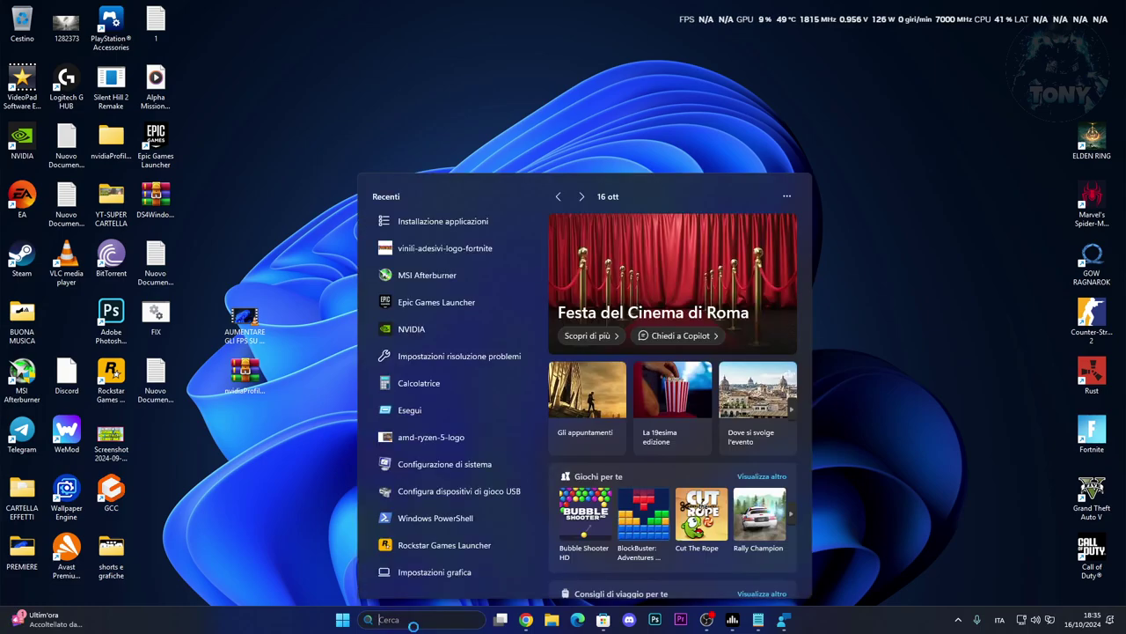
{"action": "type", "text": "POWERSH"}
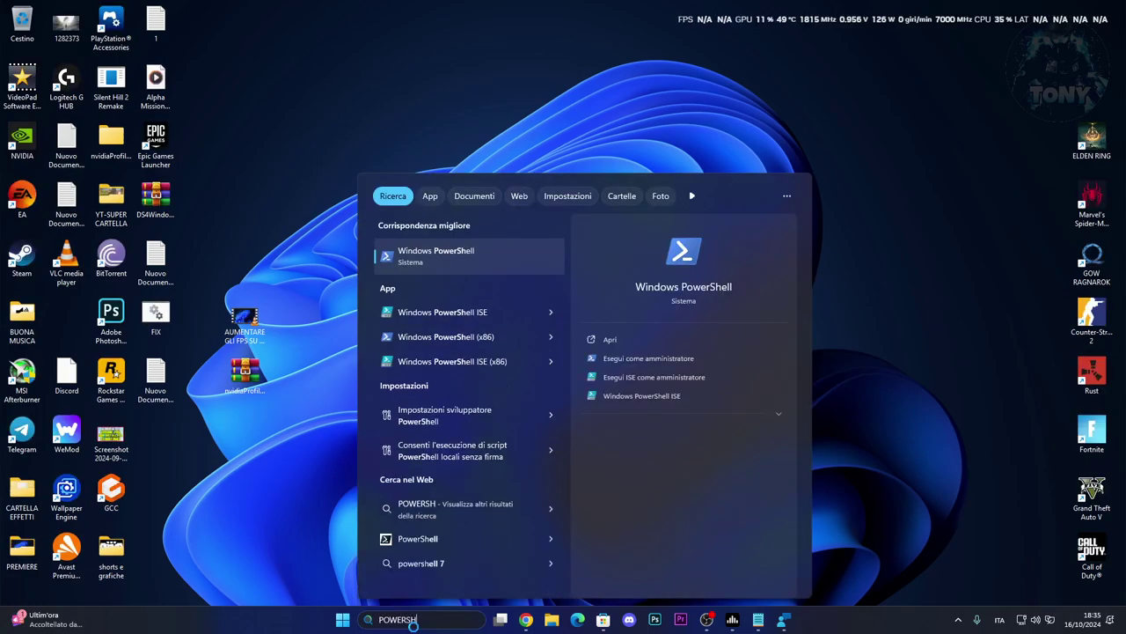
{"action": "right_click", "coordinate": [482, 268]}
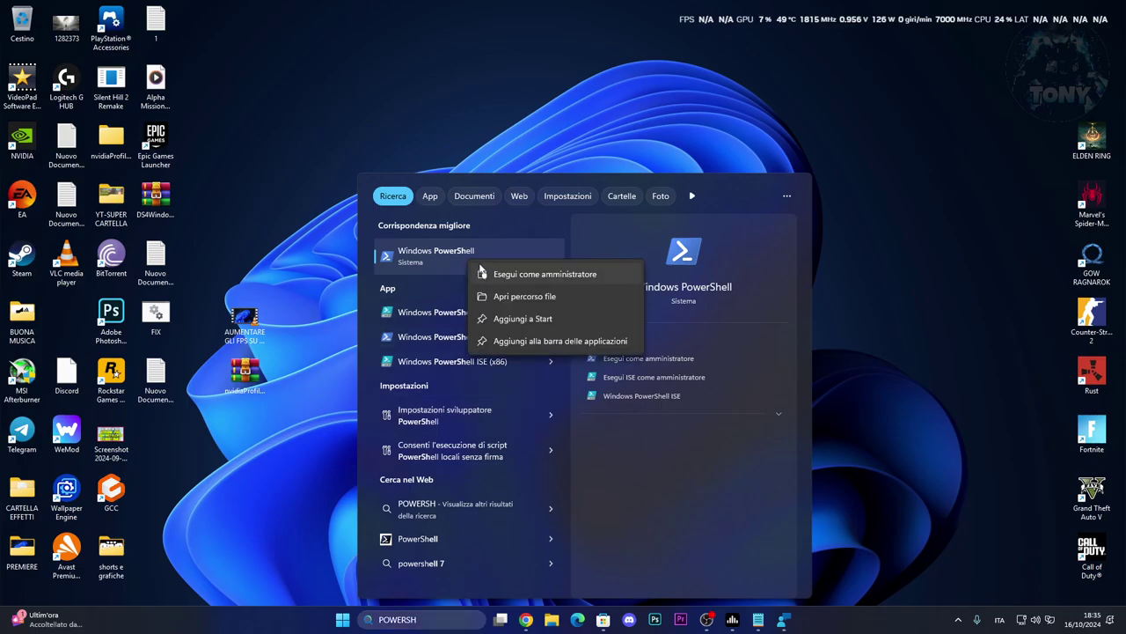
{"action": "left_click", "coordinate": [489, 274]}
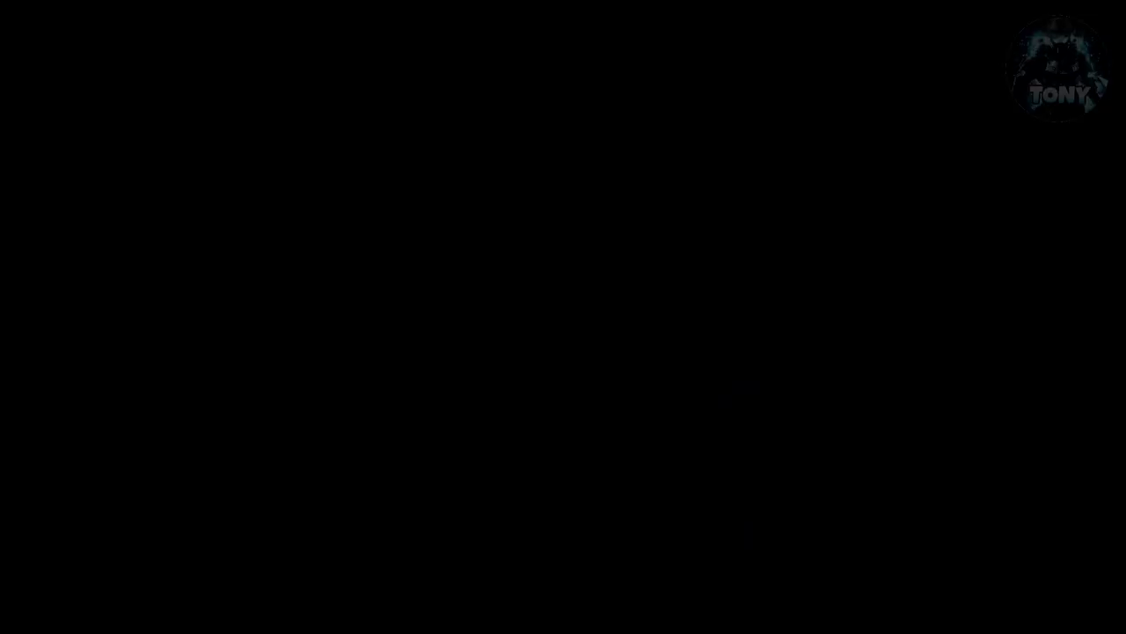
{"action": "left_click", "coordinate": [503, 409]}
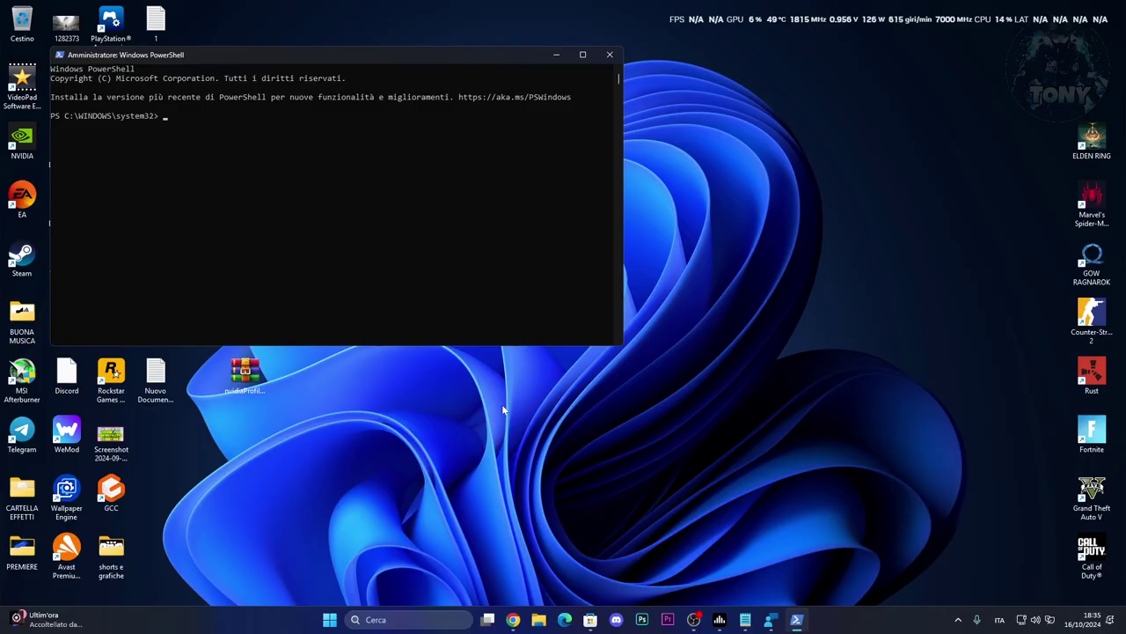
{"action": "right_click", "coordinate": [424, 239]}
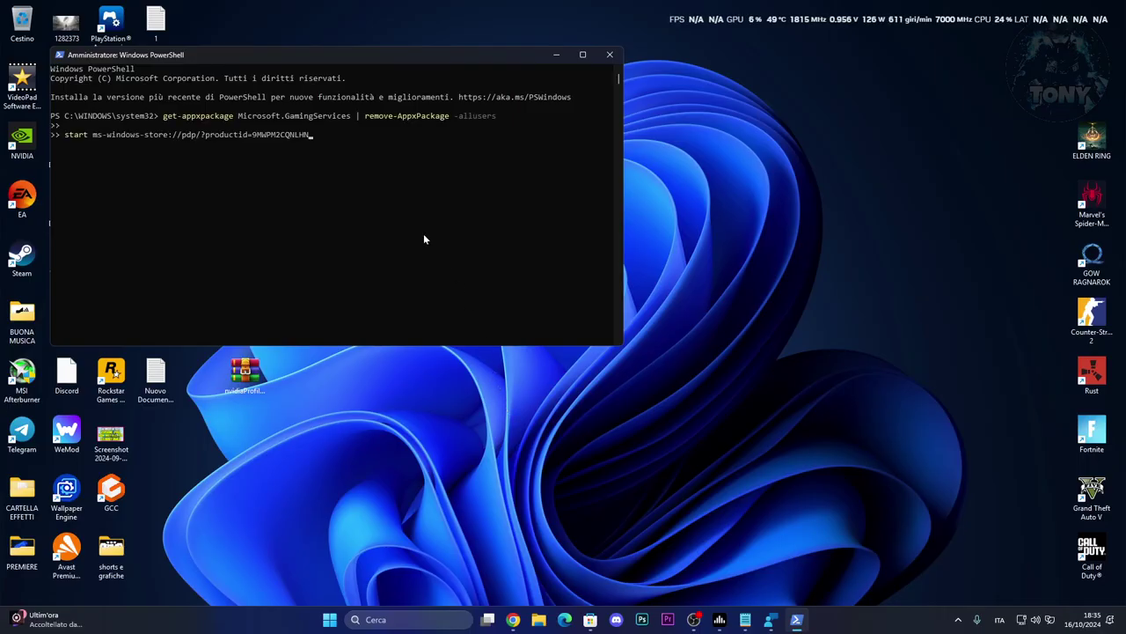
{"action": "key", "text": "Return"}
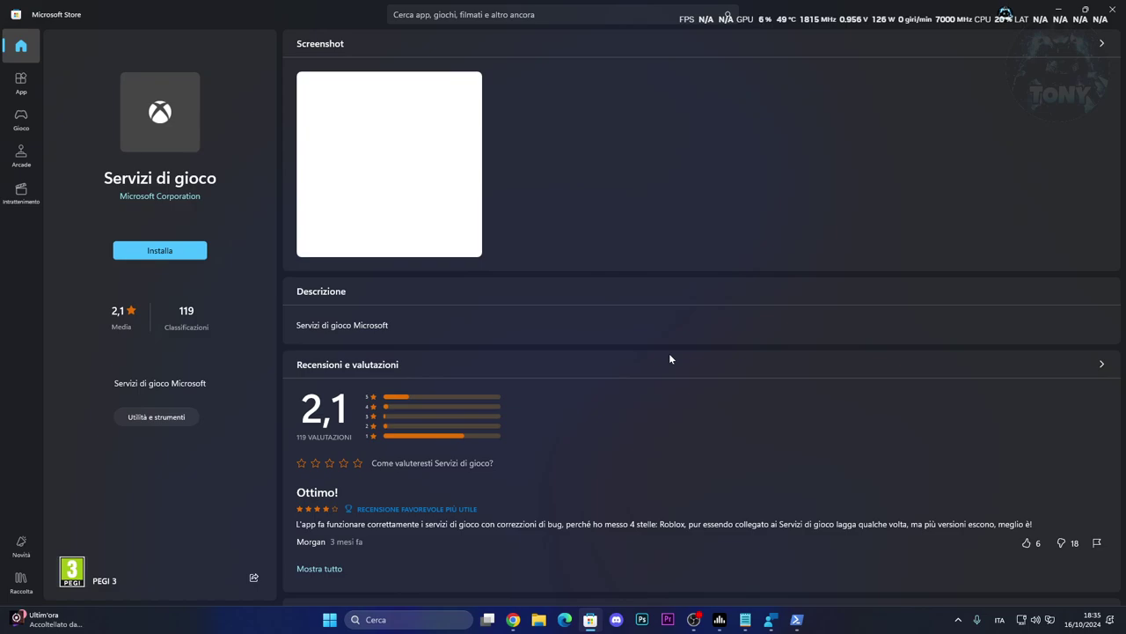
Install Servizi di gioco from its Microsoft Store page, check the PowerShell window, and close the Store.
{"action": "left_click", "coordinate": [190, 251]}
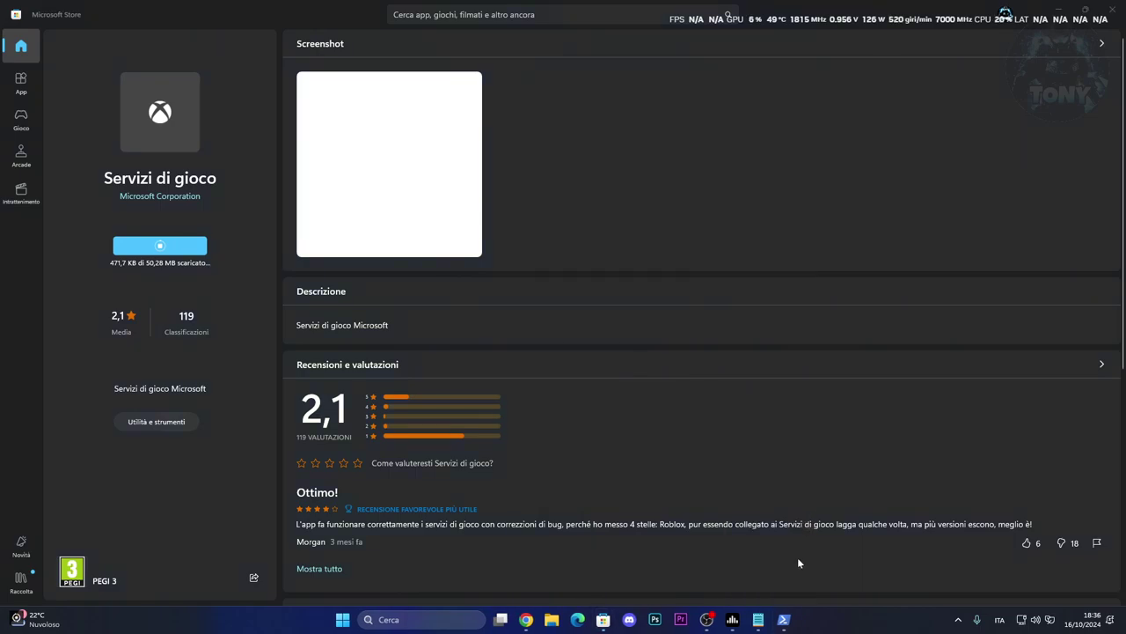
{"action": "left_click", "coordinate": [784, 618]}
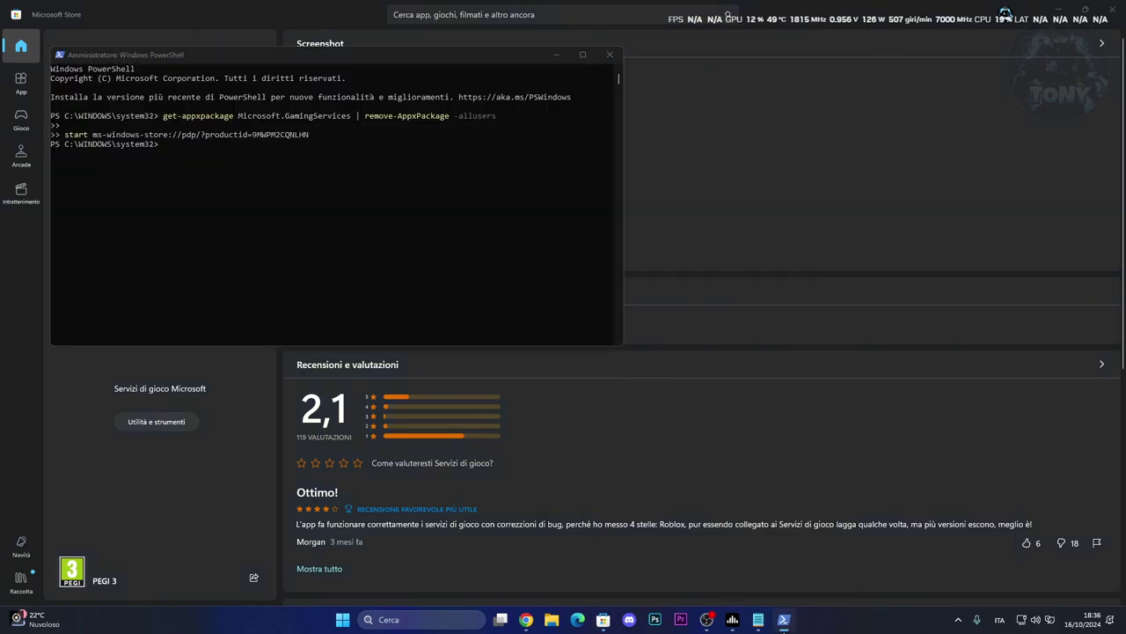
{"action": "left_click", "coordinate": [784, 619]}
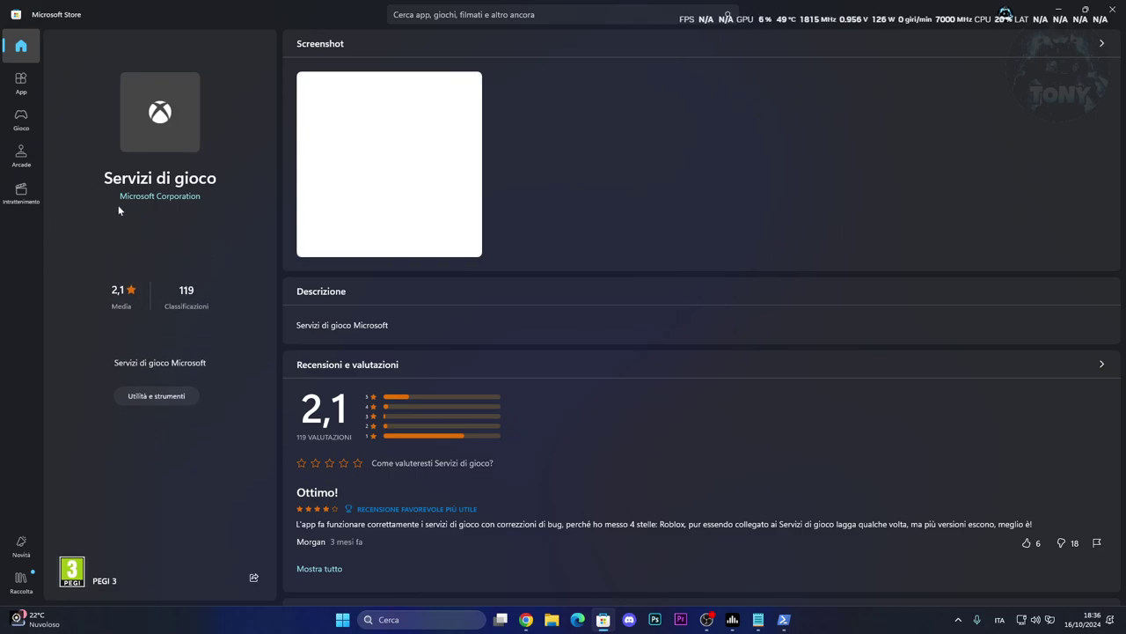
{"action": "key", "text": "super+Down"}
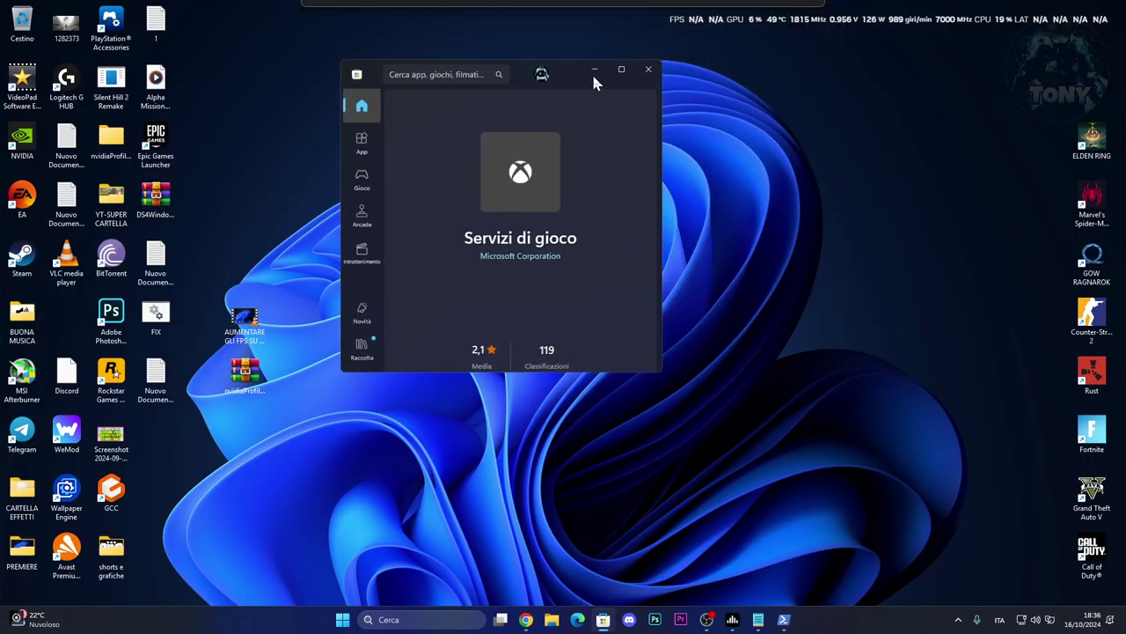
{"action": "left_click", "coordinate": [621, 69]}
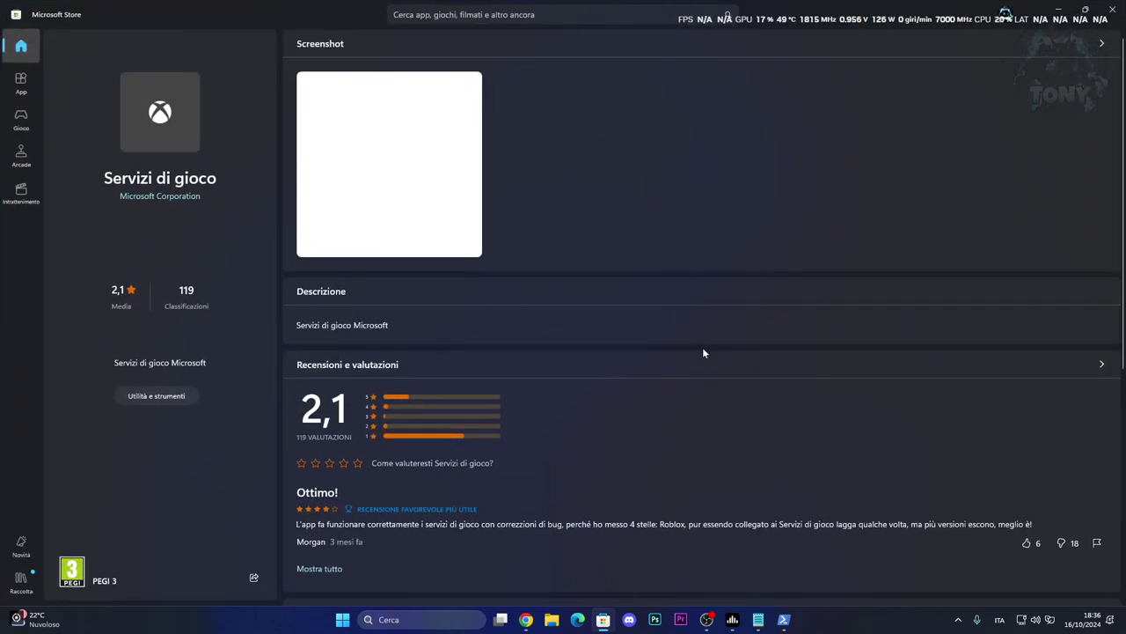
{"action": "left_click", "coordinate": [1112, 9]}
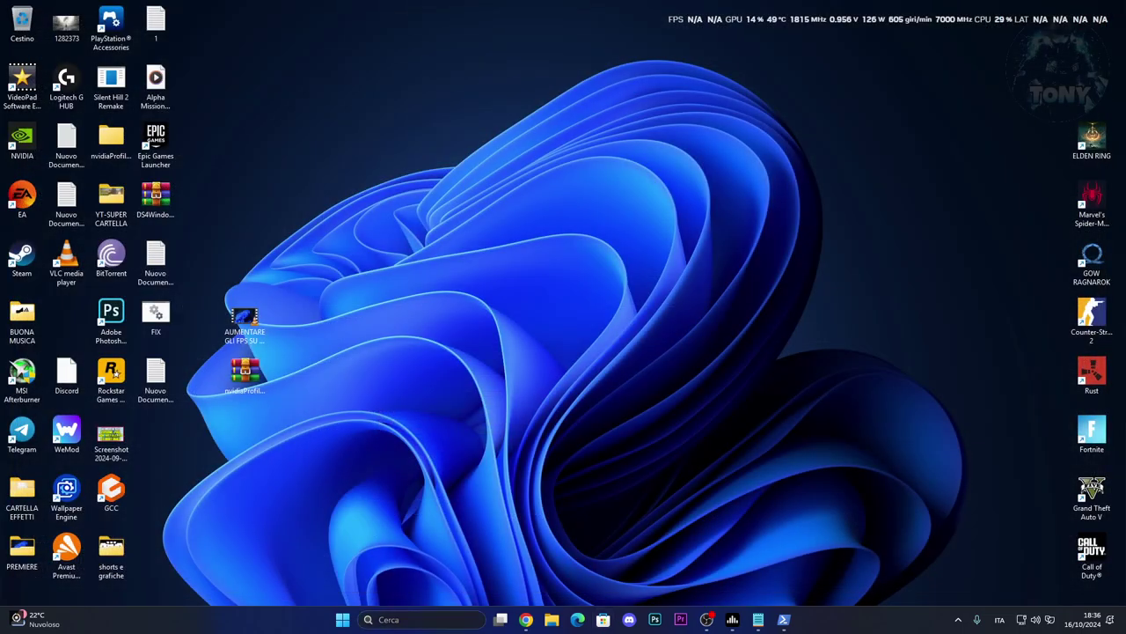
Launch the Xbox app, continue with the remembered account, accept the default startup options and postpone the EA App extension setup.
{"action": "left_click", "coordinate": [440, 627]}
{"action": "type", "text": "XBOx"}
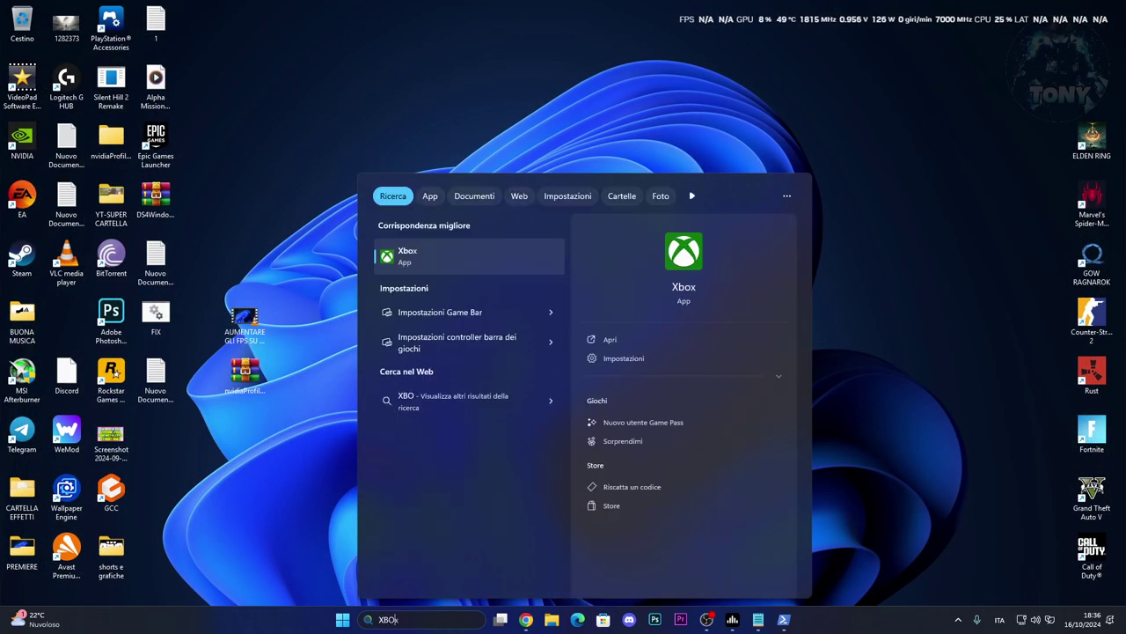
{"action": "left_click", "coordinate": [453, 262]}
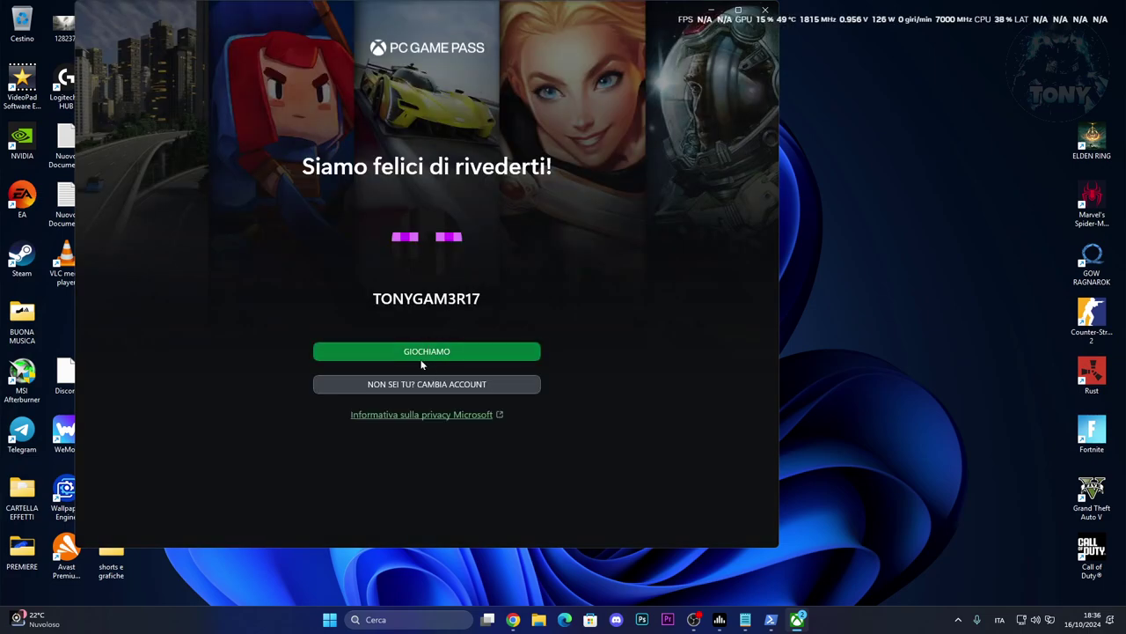
{"action": "left_click", "coordinate": [422, 352]}
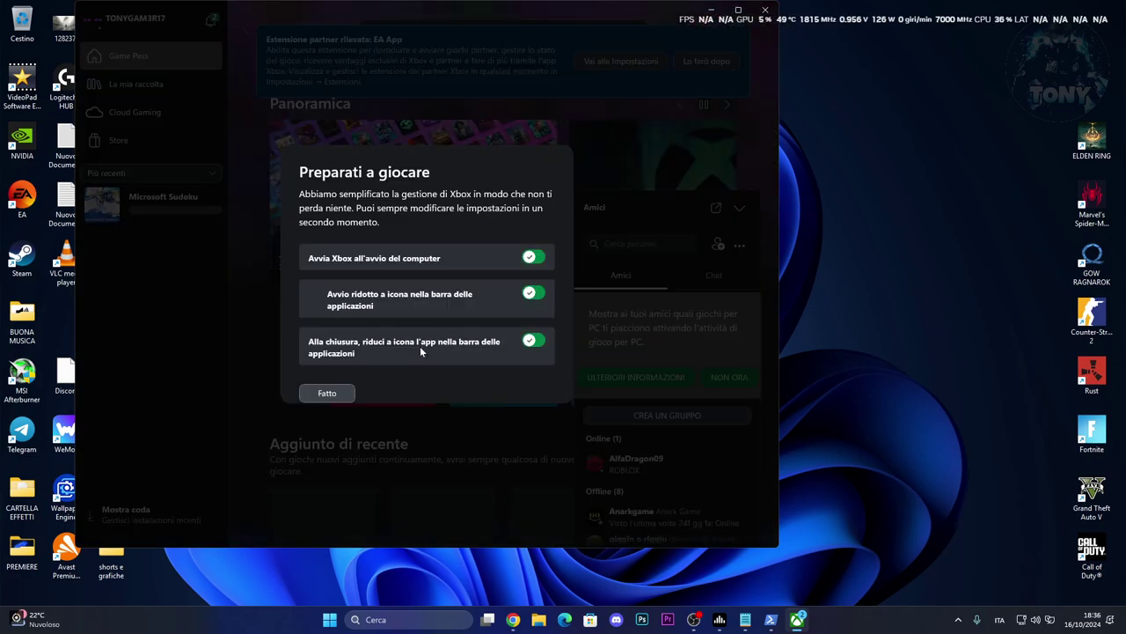
{"action": "left_click", "coordinate": [327, 393]}
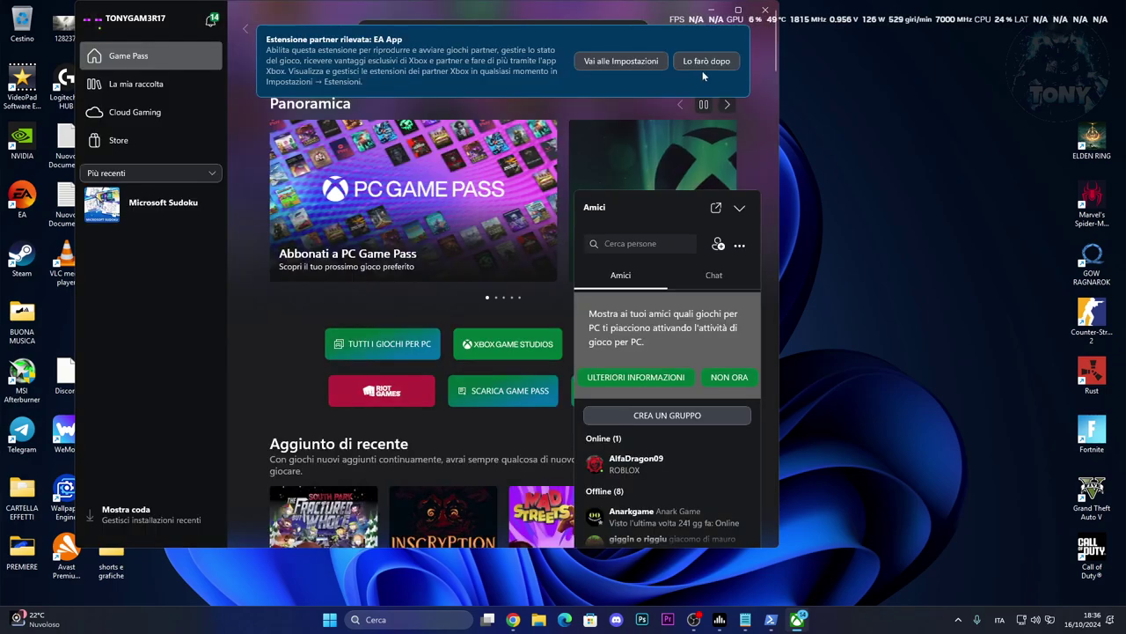
{"action": "left_click", "coordinate": [702, 67]}
Check the Cloud Gaming page in the Xbox app, collapse the friends panel and minimise the app.
{"action": "left_click_drag", "start_coordinate": [486, 13], "coordinate": [549, 31]}
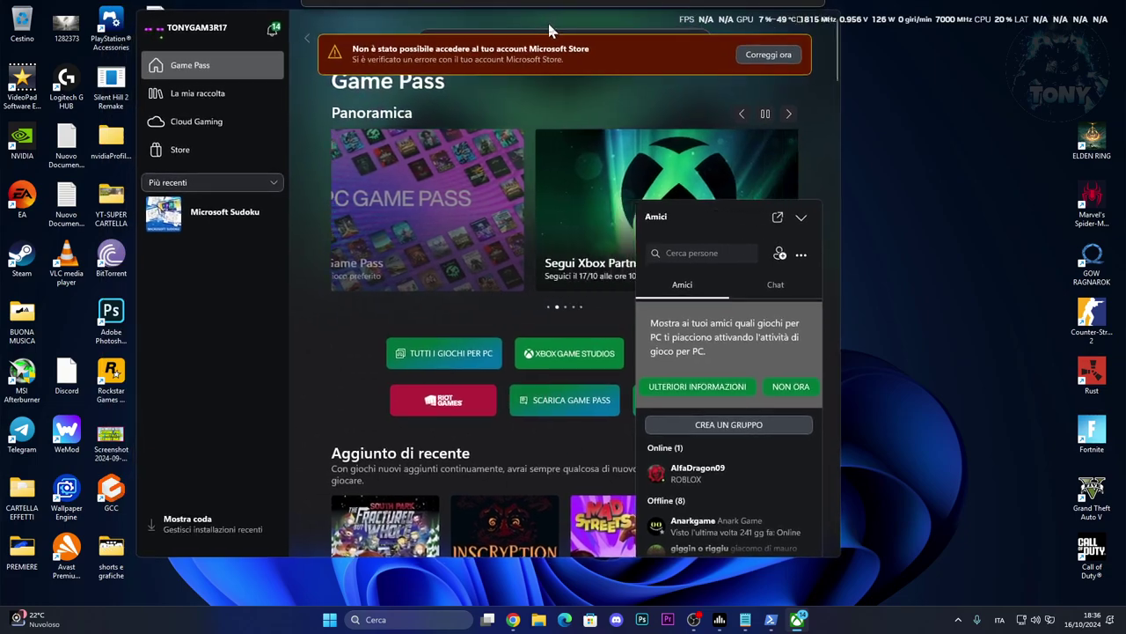
{"action": "left_click", "coordinate": [203, 98]}
{"action": "left_click", "coordinate": [180, 121]}
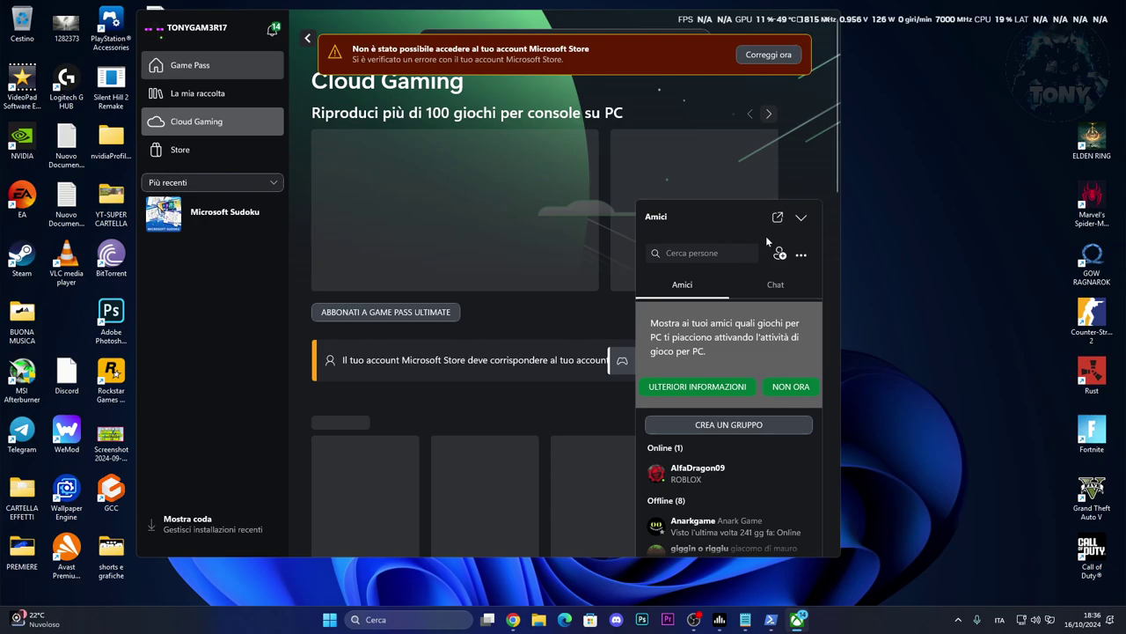
{"action": "left_click", "coordinate": [801, 217]}
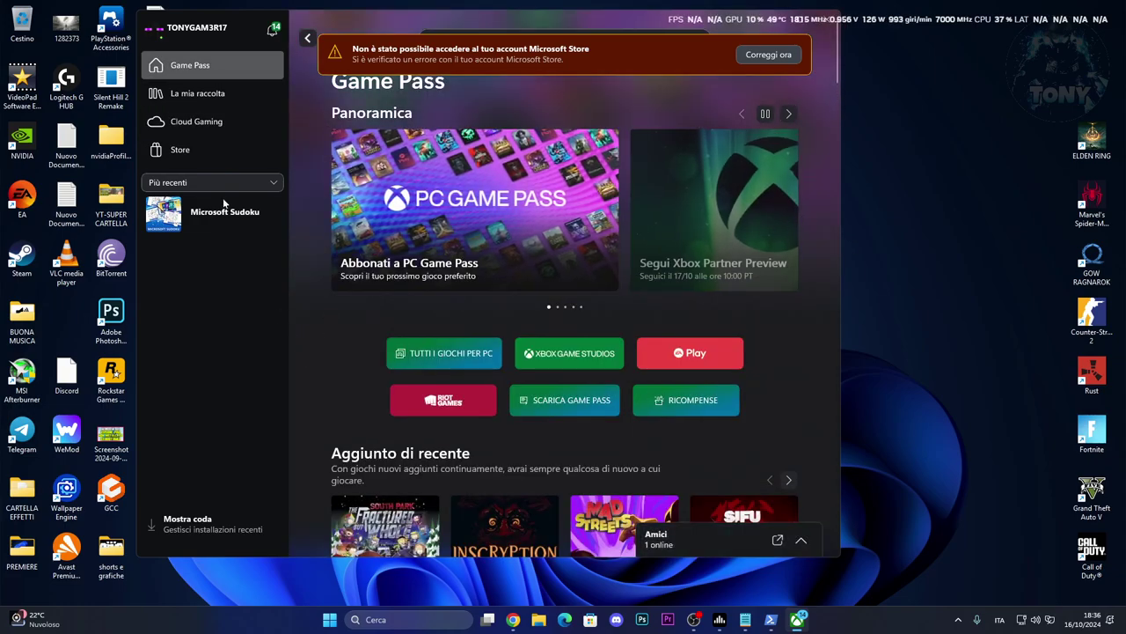
{"action": "left_click_drag", "start_coordinate": [436, 13], "coordinate": [494, 15]}
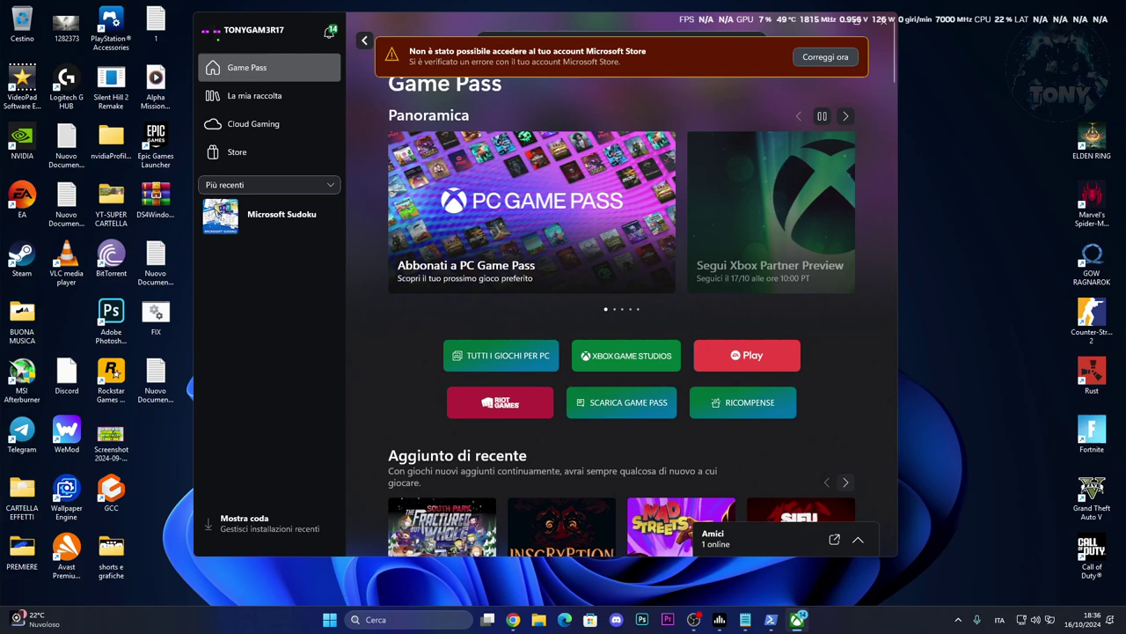
{"action": "left_click", "coordinate": [834, 25]}
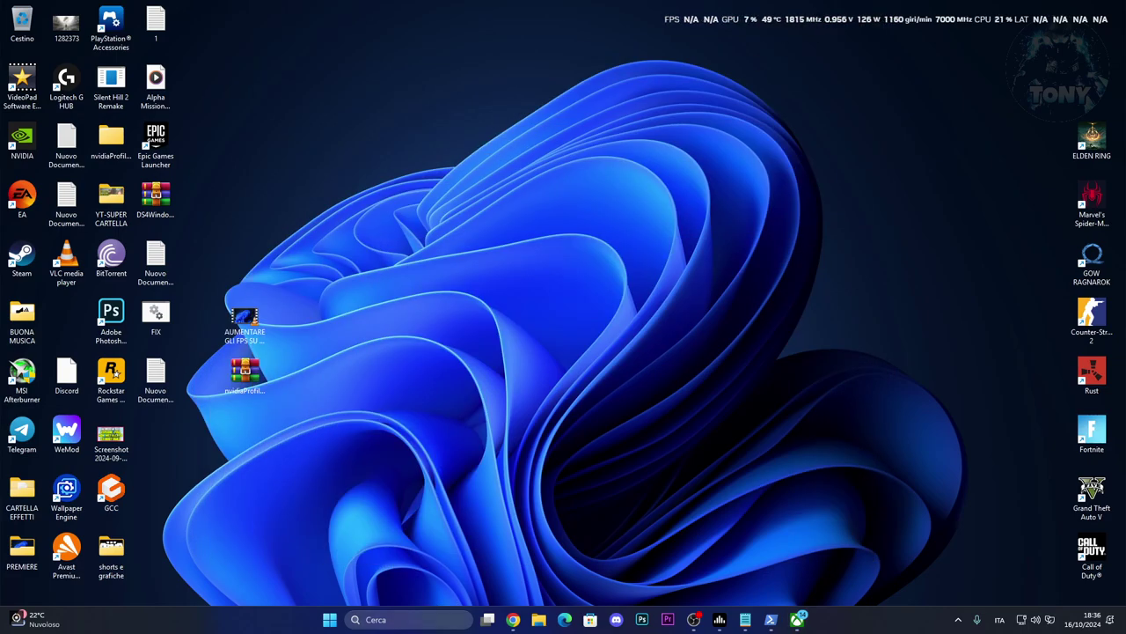
Open the %appdata% folder through the Windows Run (Esegui) dialog.
{"action": "left_click", "coordinate": [383, 619]}
{"action": "type", "text": "esegui"}
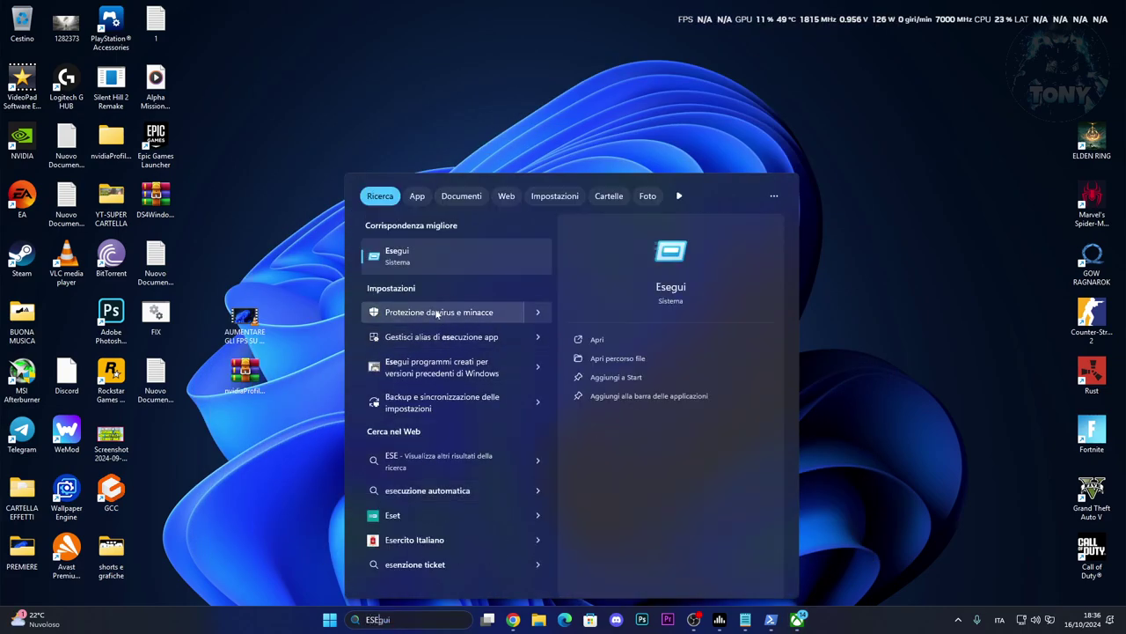
{"action": "key", "text": "Return"}
{"action": "left_click_drag", "start_coordinate": [88, 488], "coordinate": [587, 339]}
{"action": "type", "text": "%appdata%"}
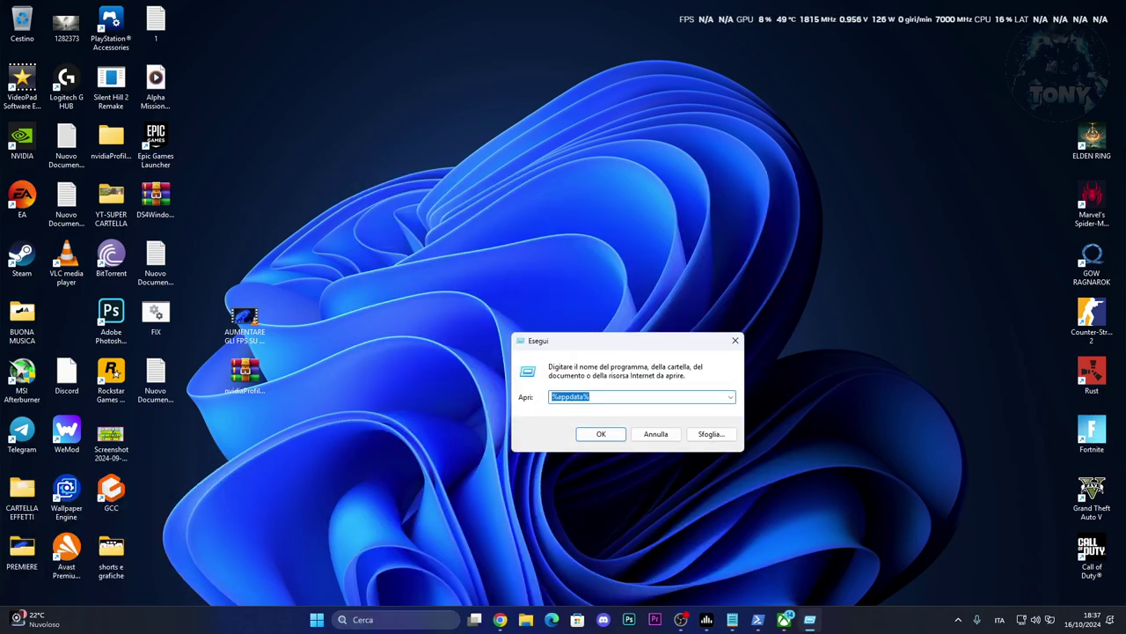
{"action": "left_click", "coordinate": [612, 434]}
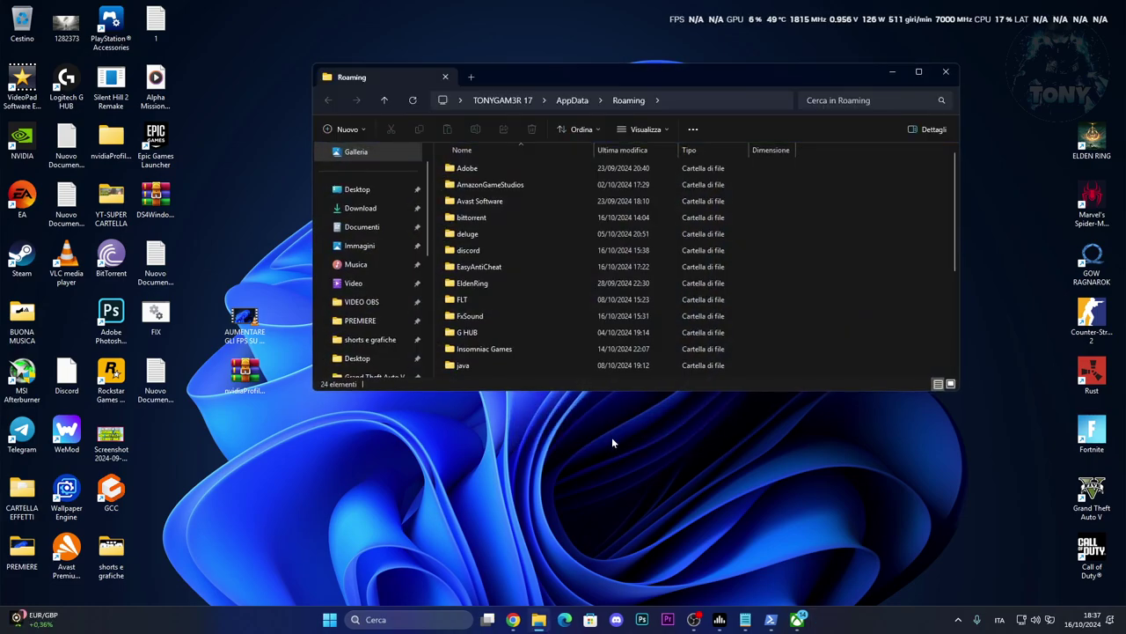
Go up to the AppData folder and open the Microsoft folder inside Local.
{"action": "left_click", "coordinate": [572, 99]}
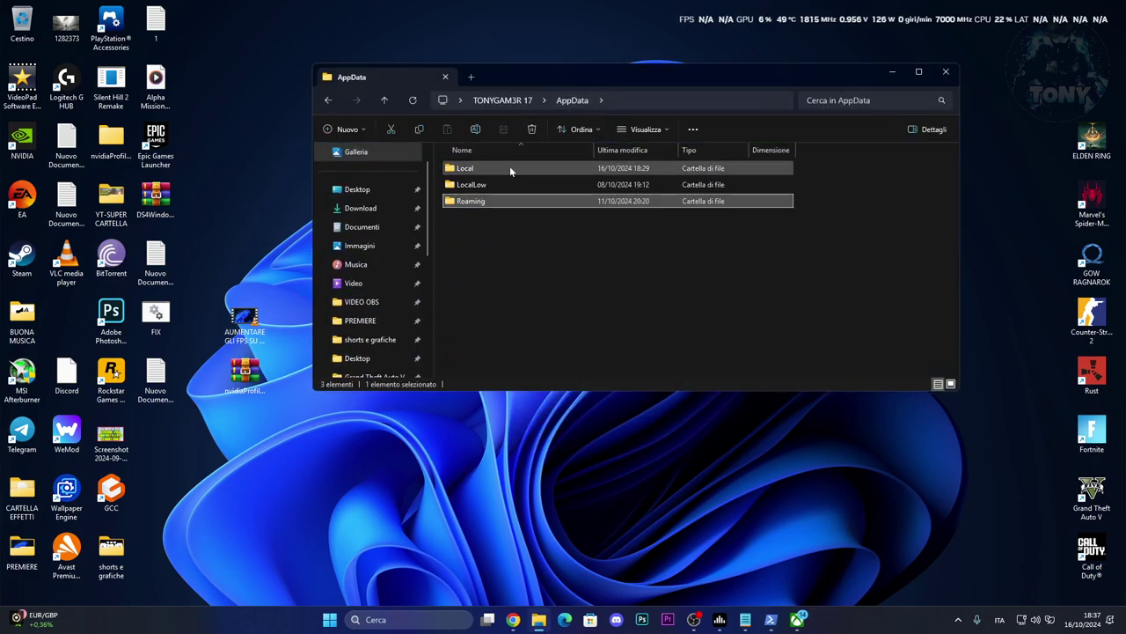
{"action": "double_click", "coordinate": [511, 167]}
{"action": "scroll", "coordinate": [593, 289], "scroll_direction": "down", "scroll_amount": 20}
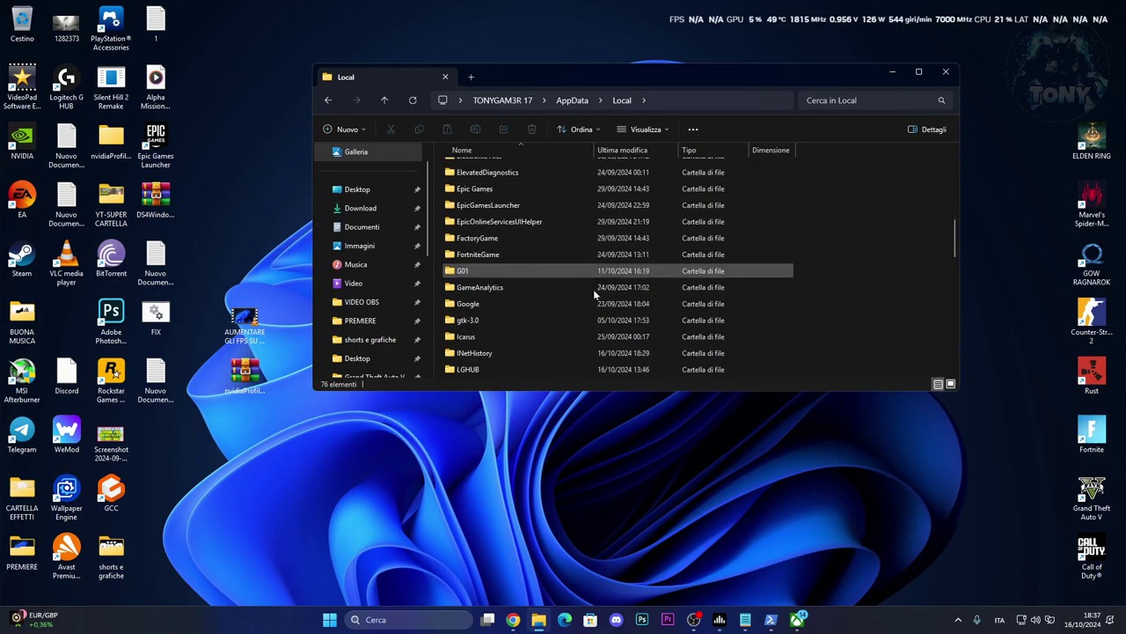
{"action": "scroll", "coordinate": [603, 312], "scroll_direction": "up", "scroll_amount": 6}
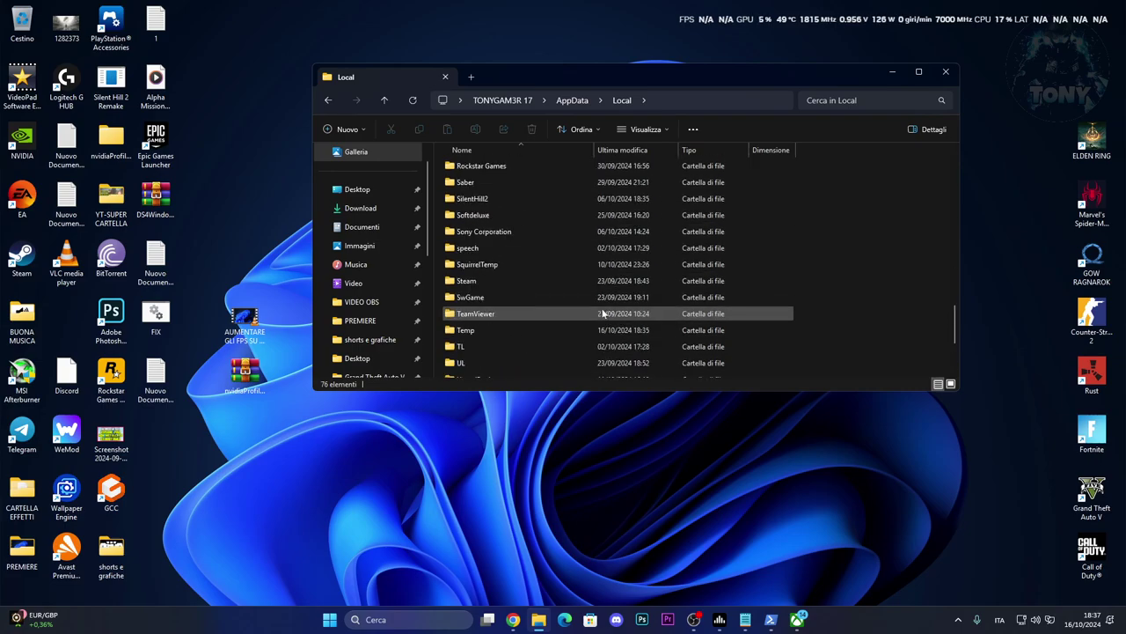
{"action": "scroll", "coordinate": [556, 286], "scroll_direction": "up", "scroll_amount": 4}
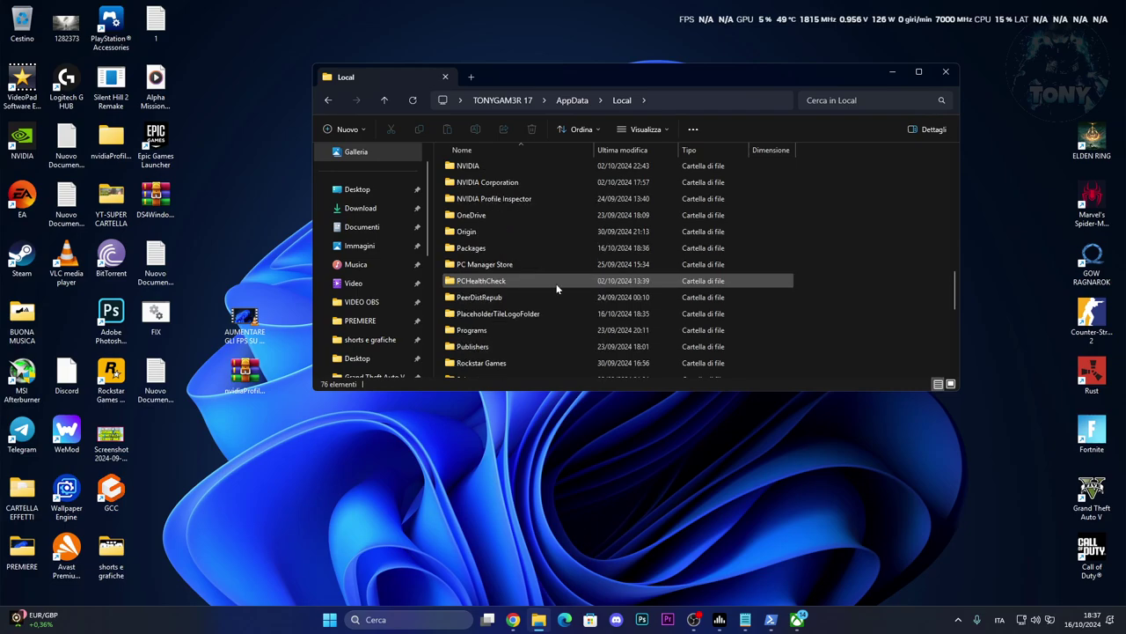
{"action": "scroll", "coordinate": [556, 288], "scroll_direction": "down", "scroll_amount": 10}
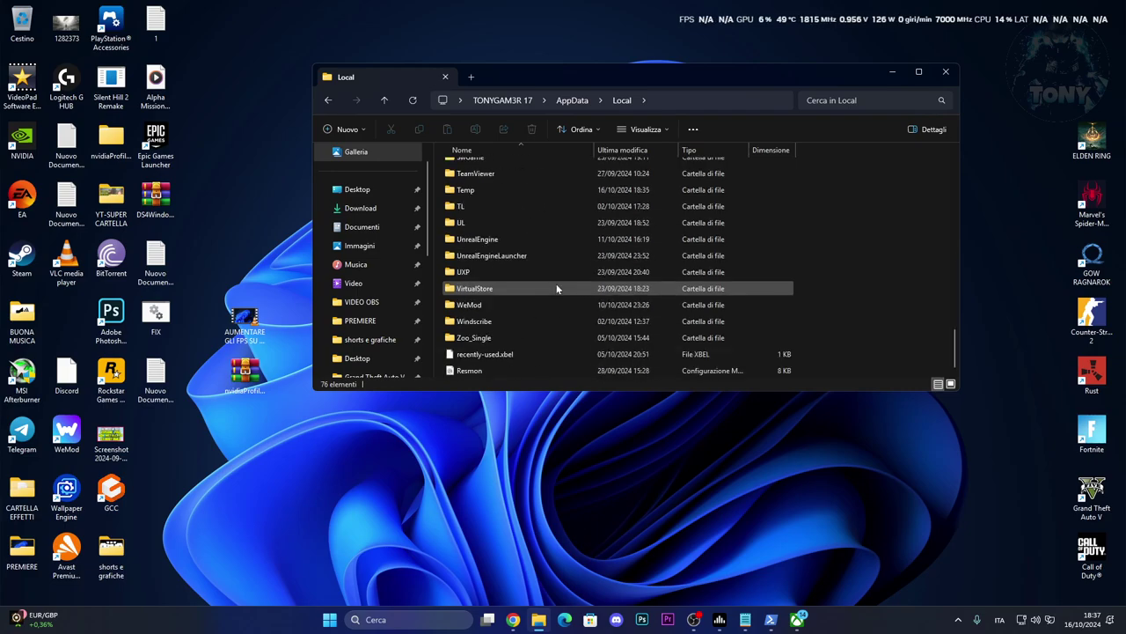
{"action": "scroll", "coordinate": [556, 290], "scroll_direction": "up", "scroll_amount": 6}
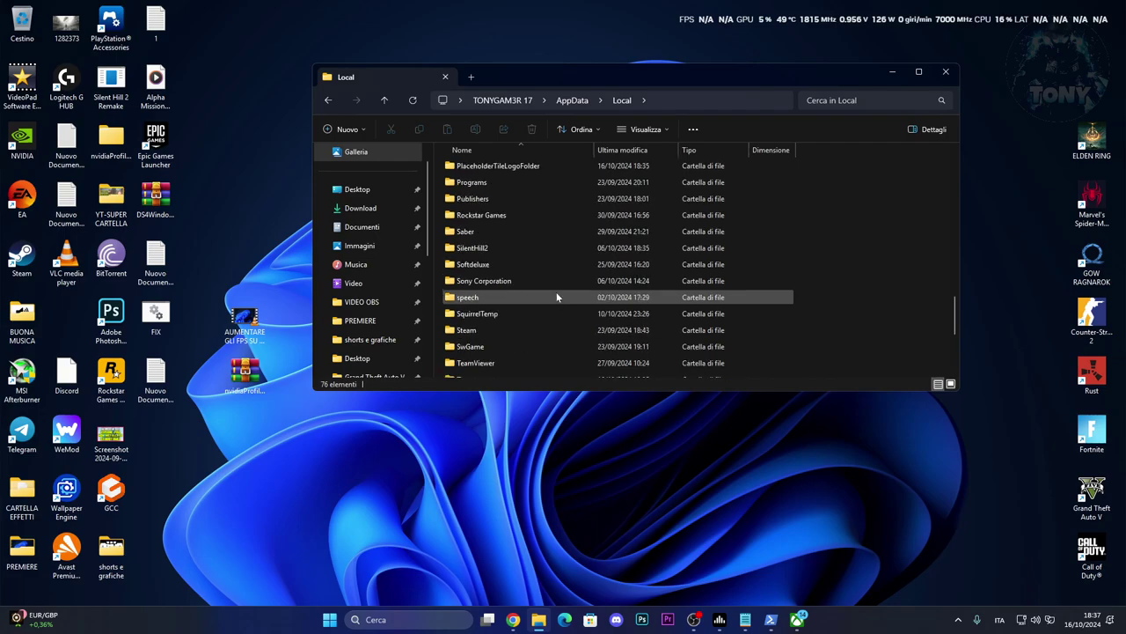
{"action": "scroll", "coordinate": [556, 297], "scroll_direction": "up", "scroll_amount": 4}
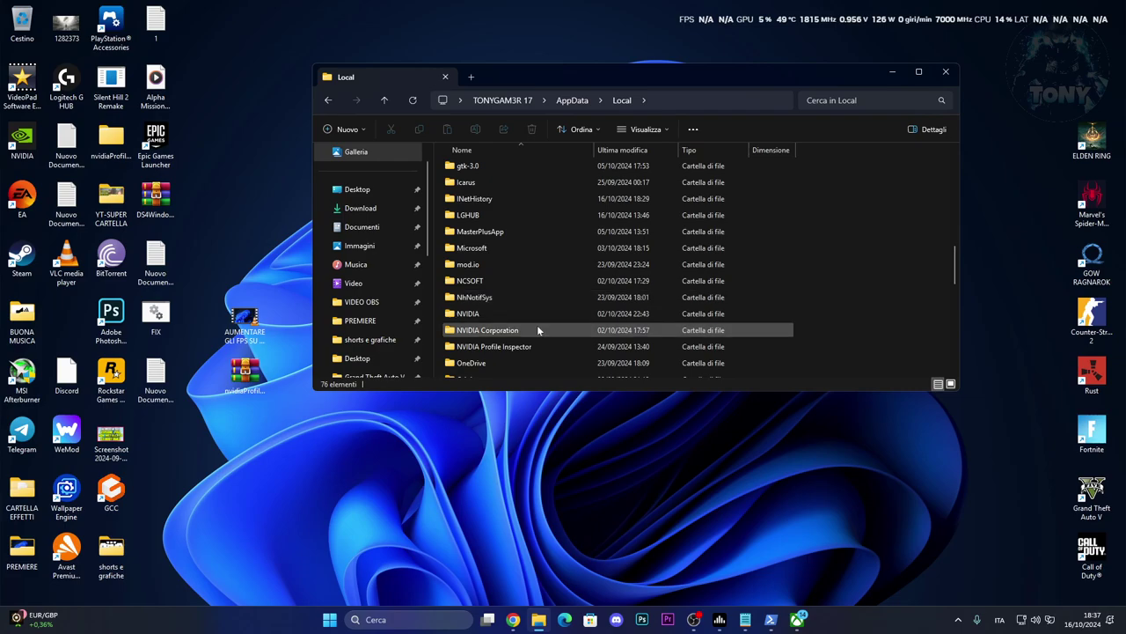
{"action": "double_click", "coordinate": [521, 250]}
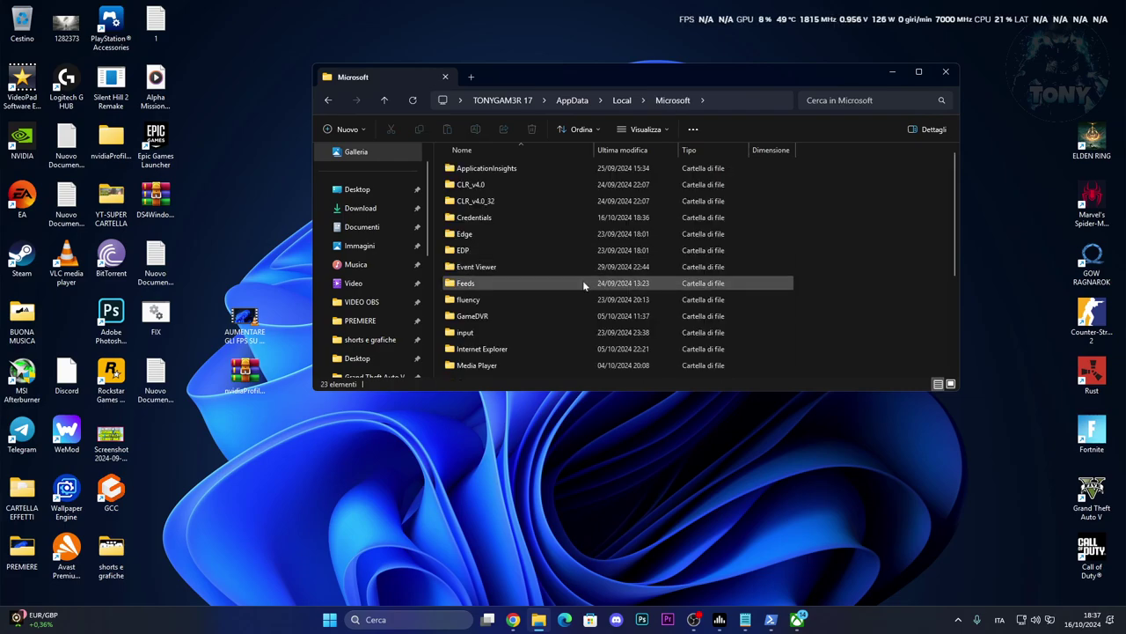
Locate the XboxLive folder inside the Microsoft folder and look through the other folders there.
{"action": "scroll", "coordinate": [583, 280], "scroll_direction": "down", "scroll_amount": 3}
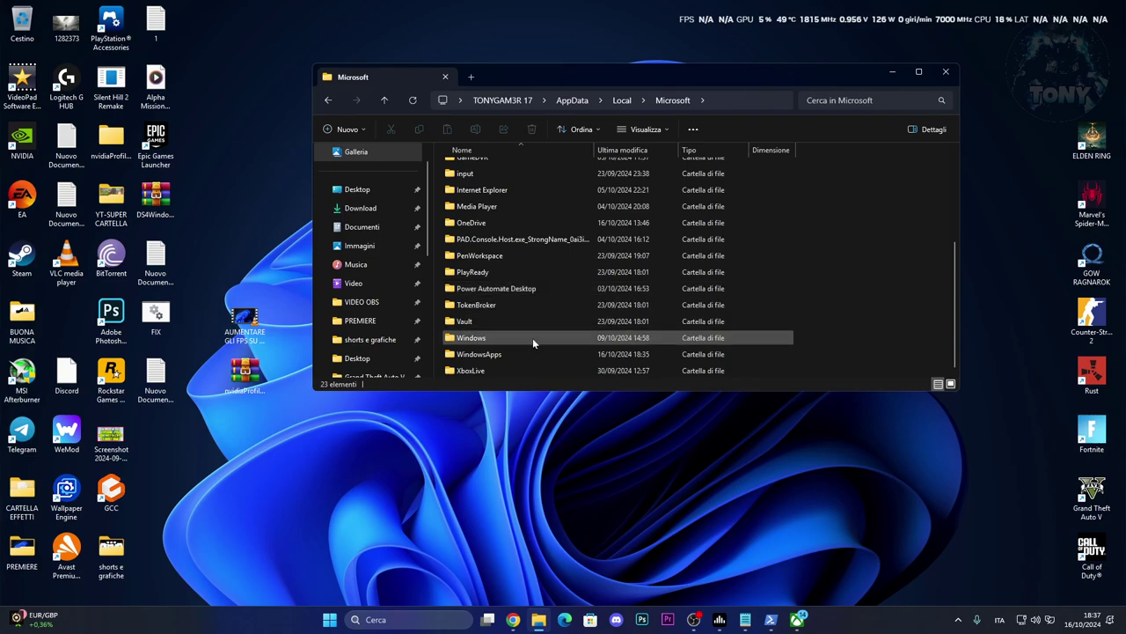
{"action": "left_click", "coordinate": [504, 374]}
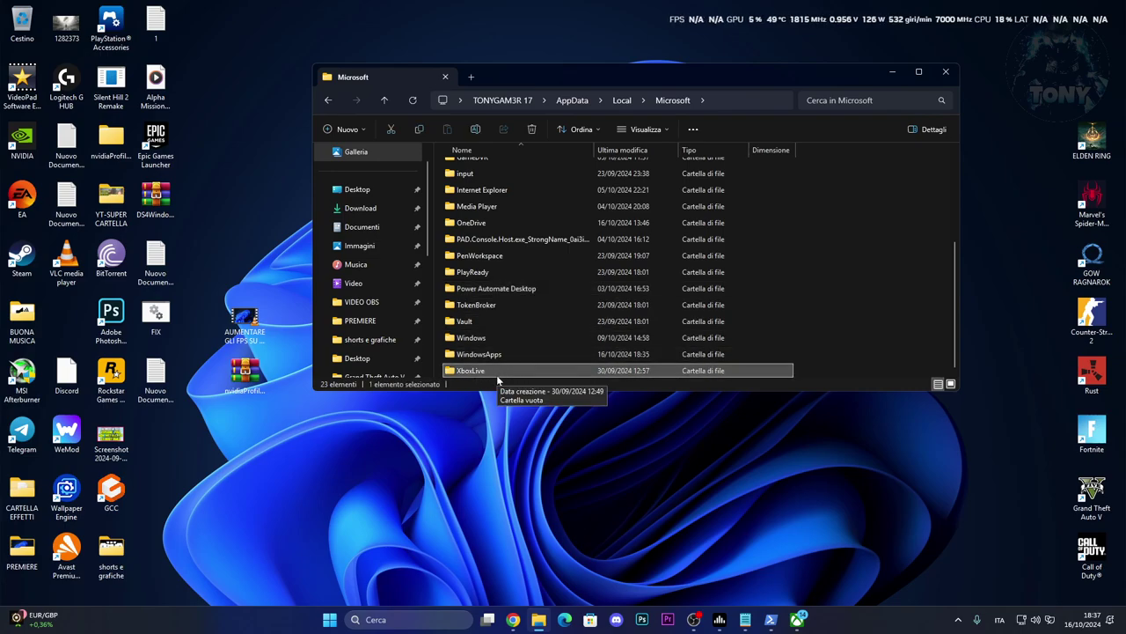
{"action": "scroll", "coordinate": [516, 327], "scroll_direction": "up", "scroll_amount": 1}
{"action": "scroll", "coordinate": [515, 330], "scroll_direction": "down", "scroll_amount": 1}
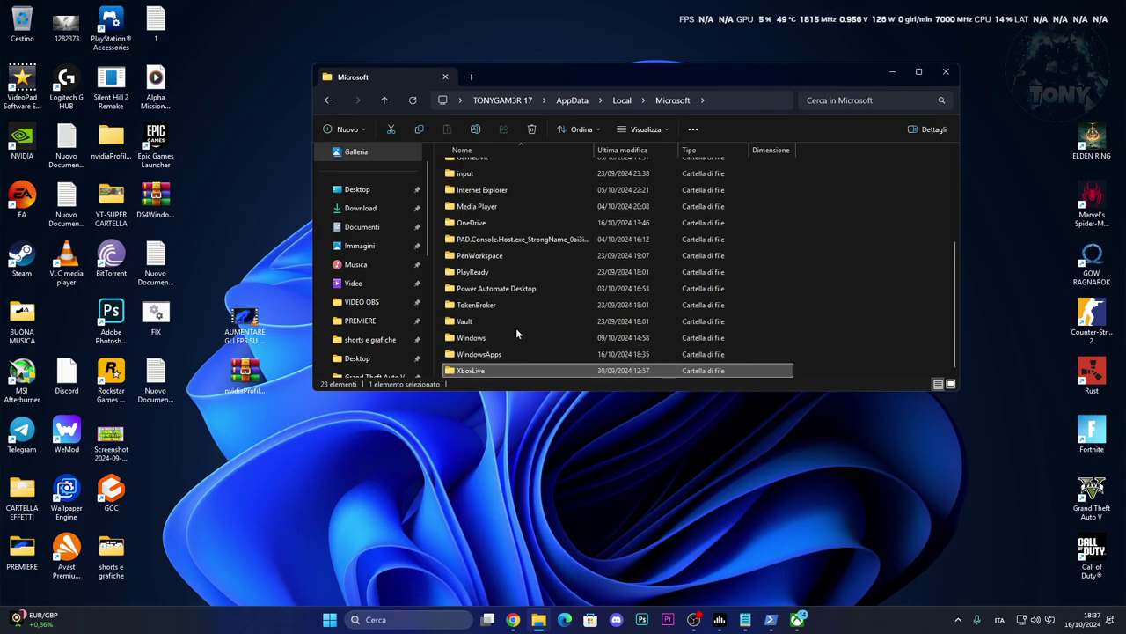
{"action": "left_click", "coordinate": [516, 333]}
{"action": "scroll", "coordinate": [513, 312], "scroll_direction": "up", "scroll_amount": 4}
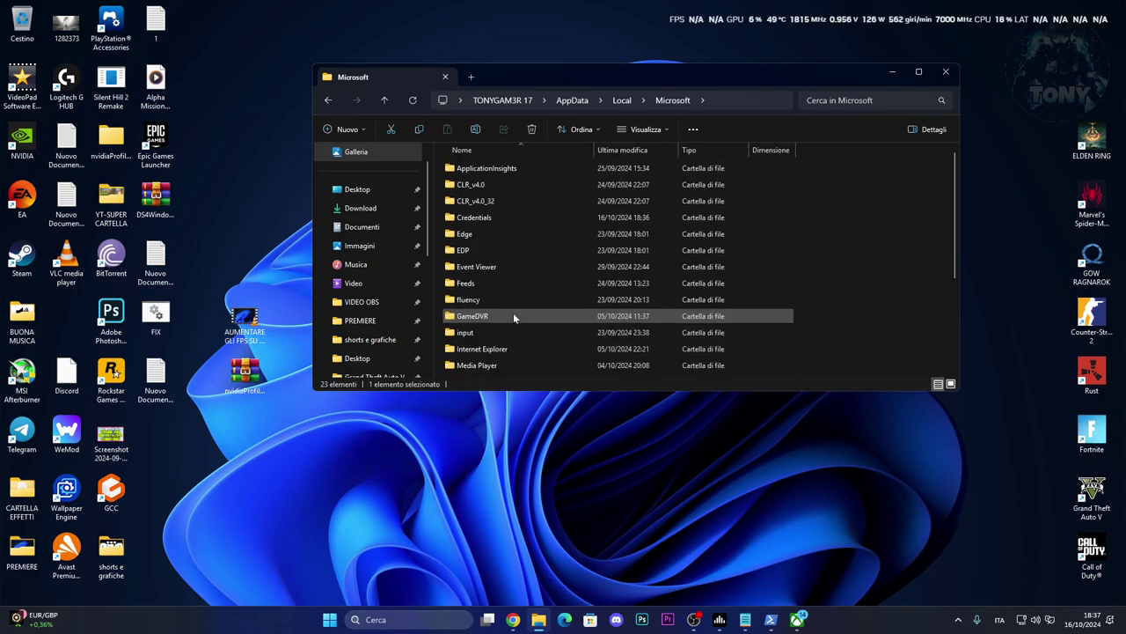
{"action": "scroll", "coordinate": [516, 314], "scroll_direction": "down", "scroll_amount": 4}
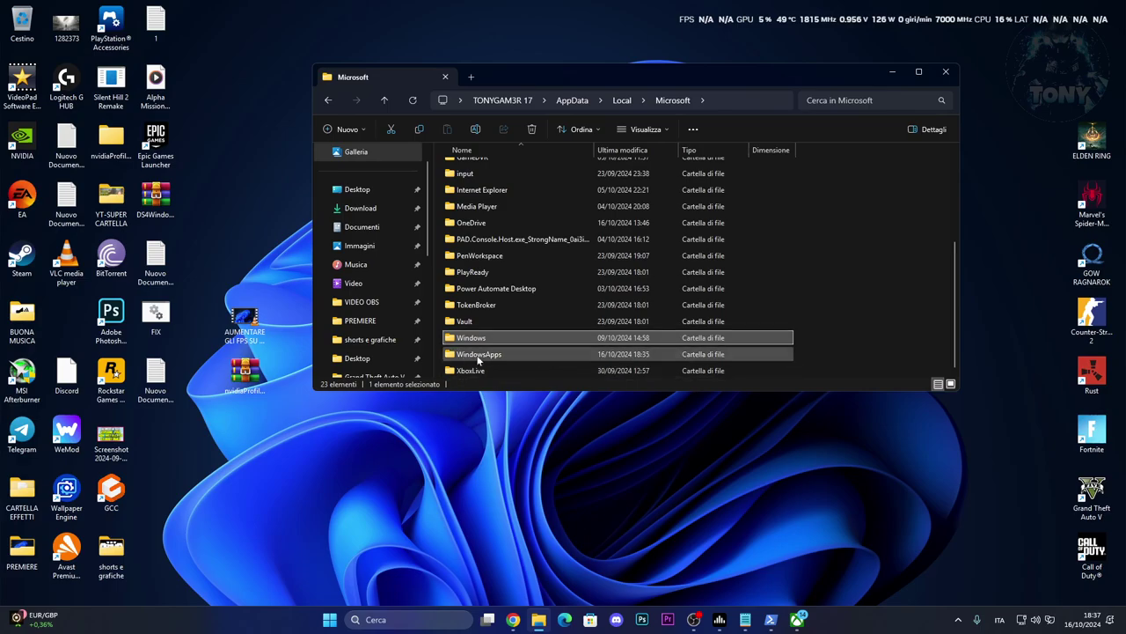
Close the Microsoft folder window, check the Xbox app's Game Pass page and minimise the app again.
{"action": "left_click", "coordinate": [946, 71]}
{"action": "left_click", "coordinate": [799, 620]}
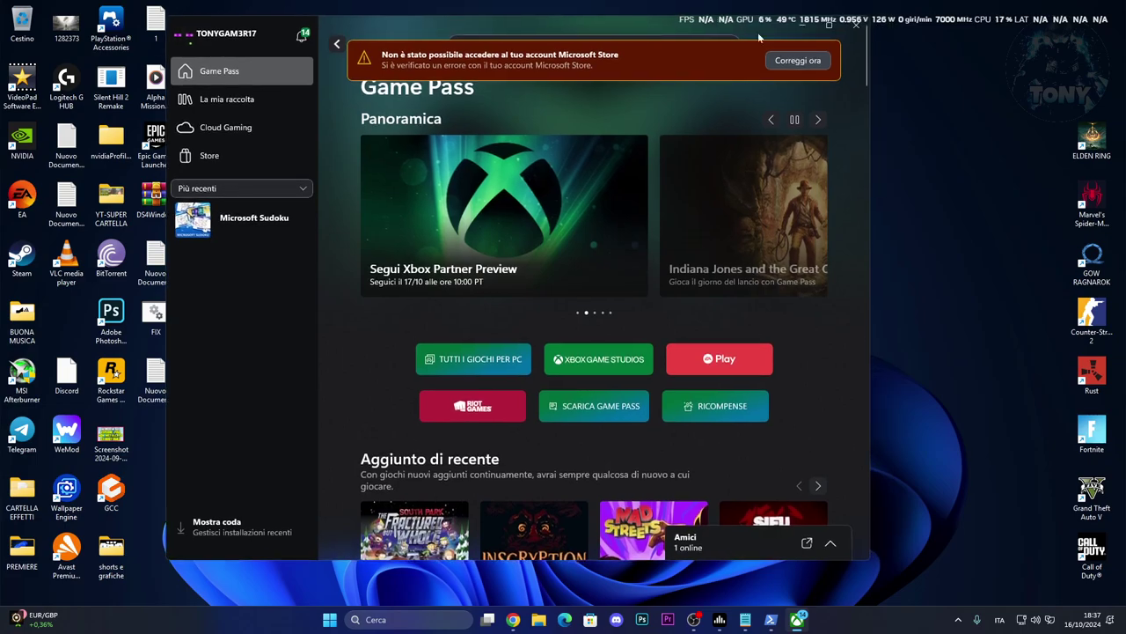
{"action": "left_click", "coordinate": [803, 21]}
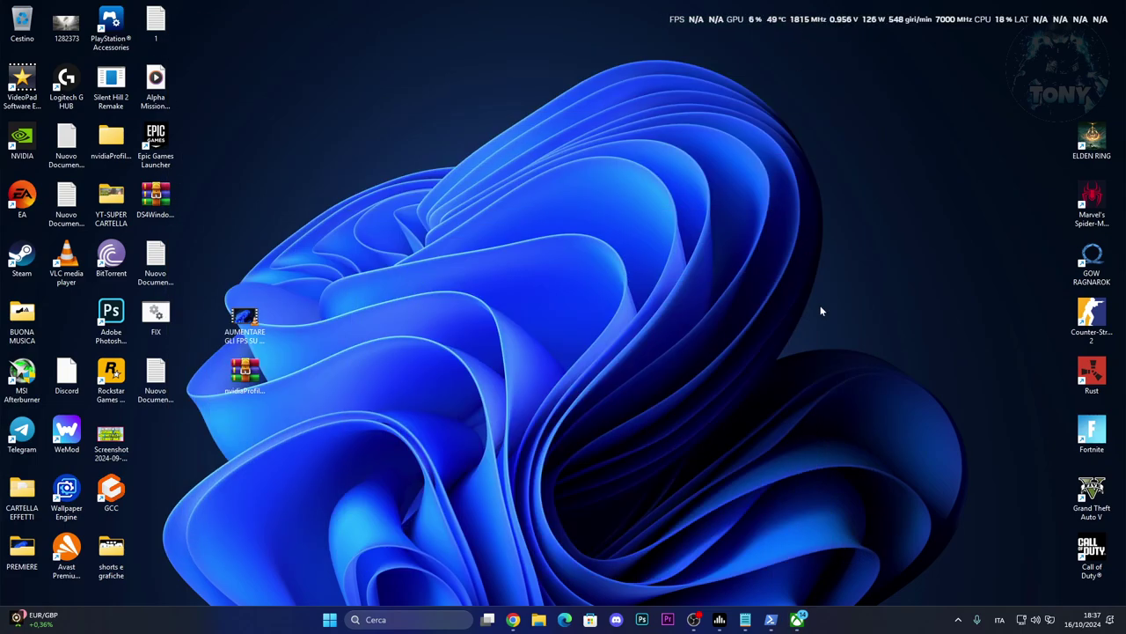